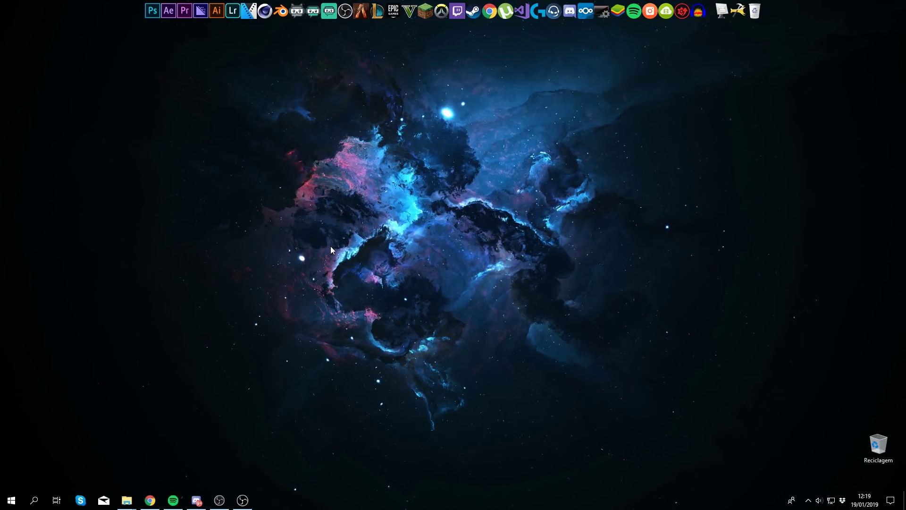
# - Bring up OBS and add an Ecrã de captura source to the scene with its default name
pyautogui.click(243, 501)
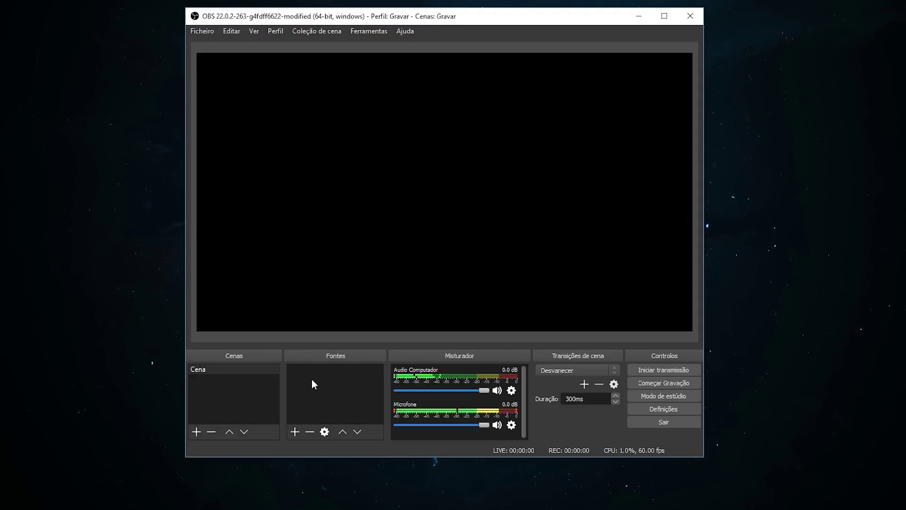
pyautogui.click(293, 431)
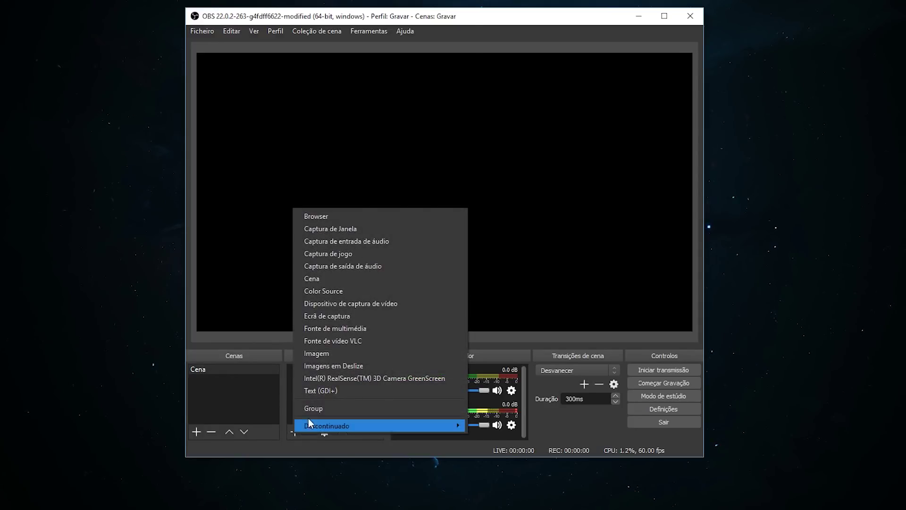
pyautogui.click(352, 319)
pyautogui.click(480, 315)
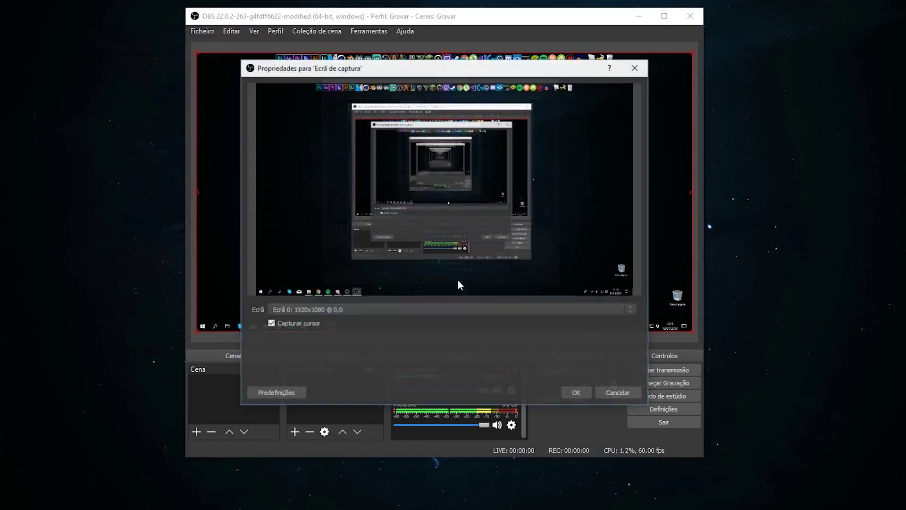
# - Preview Ecrã 1 and Ecrã 2 for the display capture, and accept Ecrã 0: 1920x1080 @ 0,0 as its screen
pyautogui.click(342, 309)
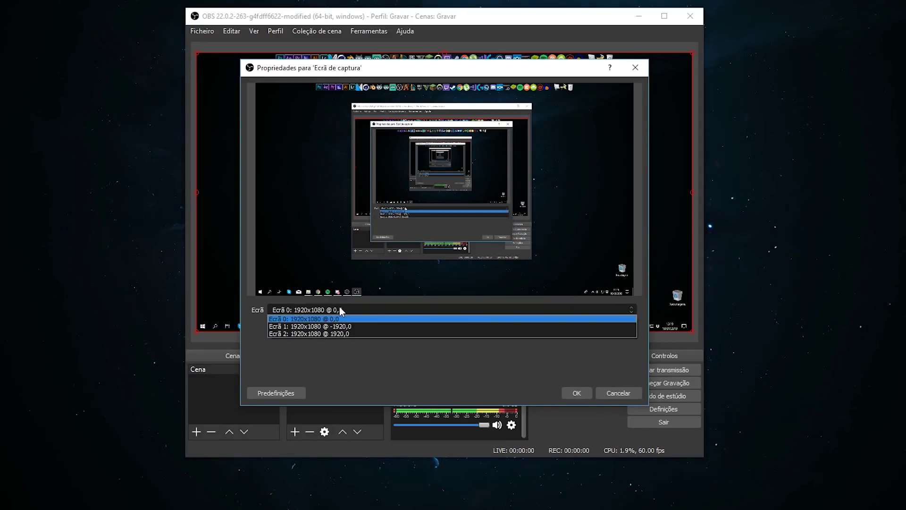
pyautogui.click(373, 326)
pyautogui.click(364, 310)
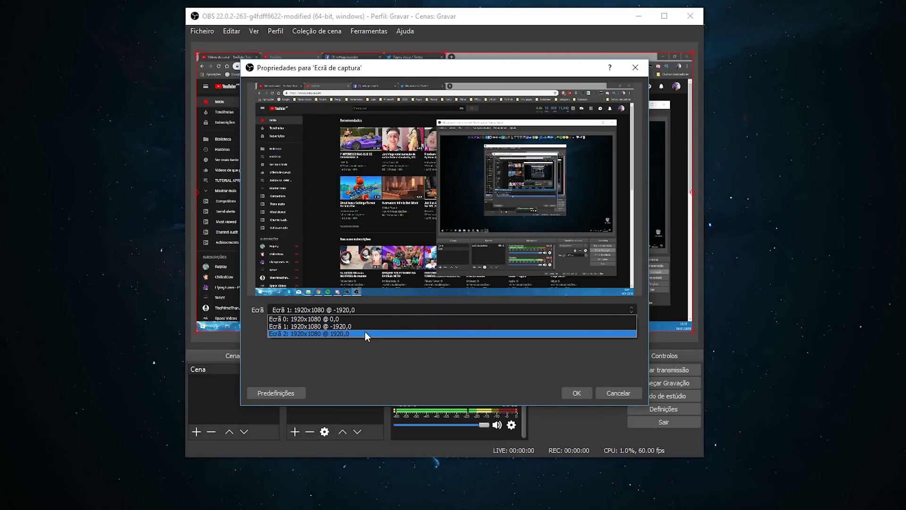
pyautogui.click(365, 333)
pyautogui.click(358, 312)
pyautogui.click(354, 319)
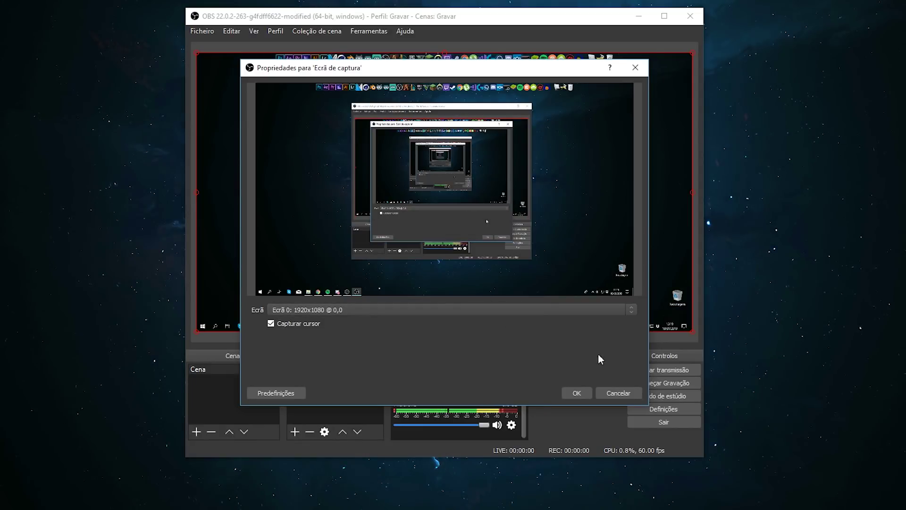
pyautogui.click(578, 395)
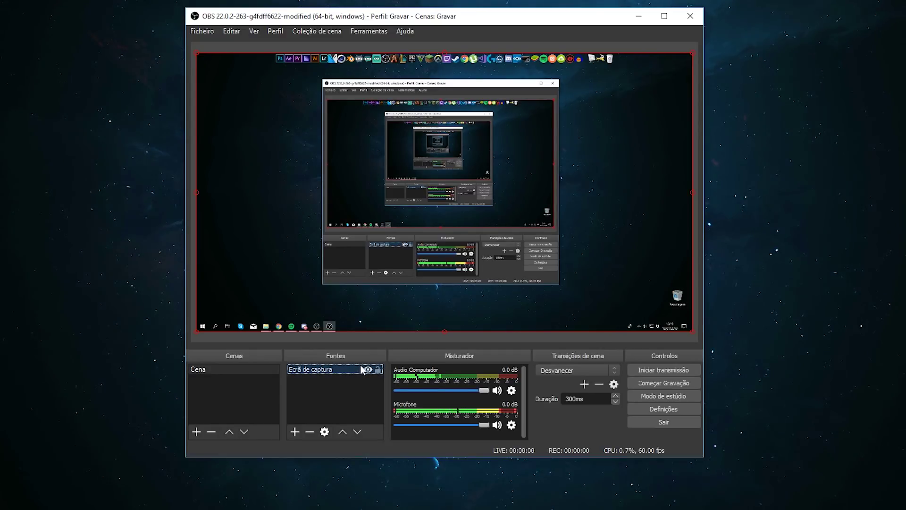
# - Hide the display capture and add a Captura de jogo source with its default name
pyautogui.click(368, 369)
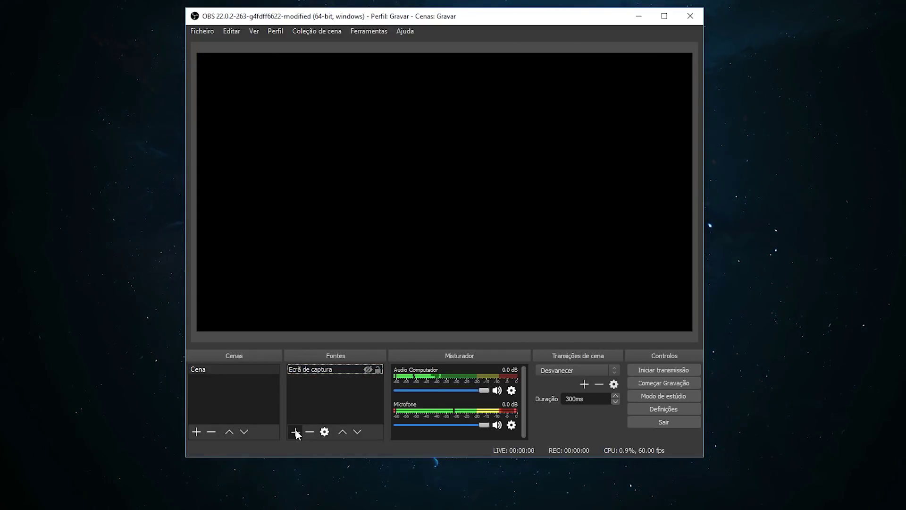
pyautogui.click(295, 431)
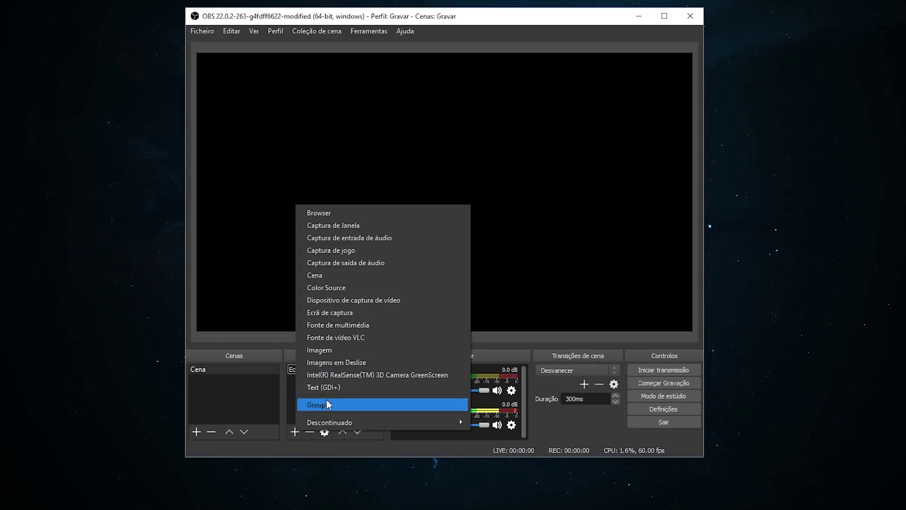
pyautogui.click(340, 250)
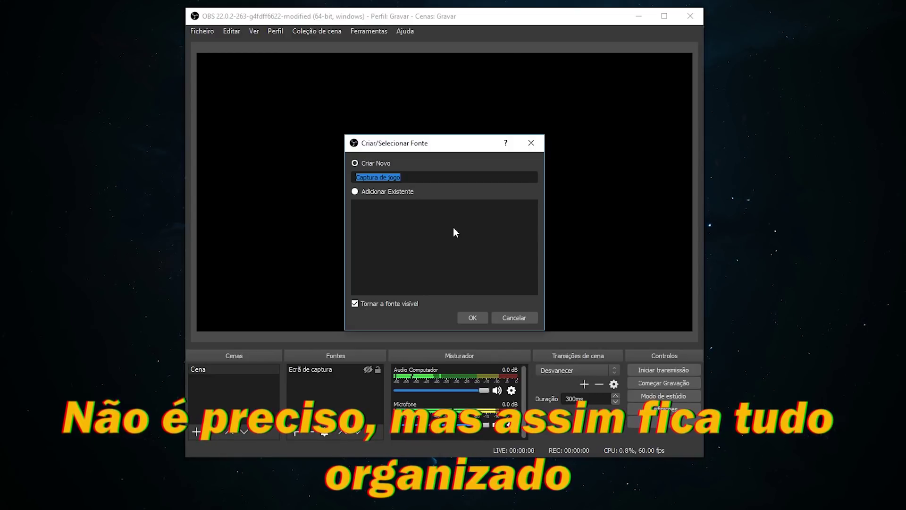
pyautogui.click(469, 318)
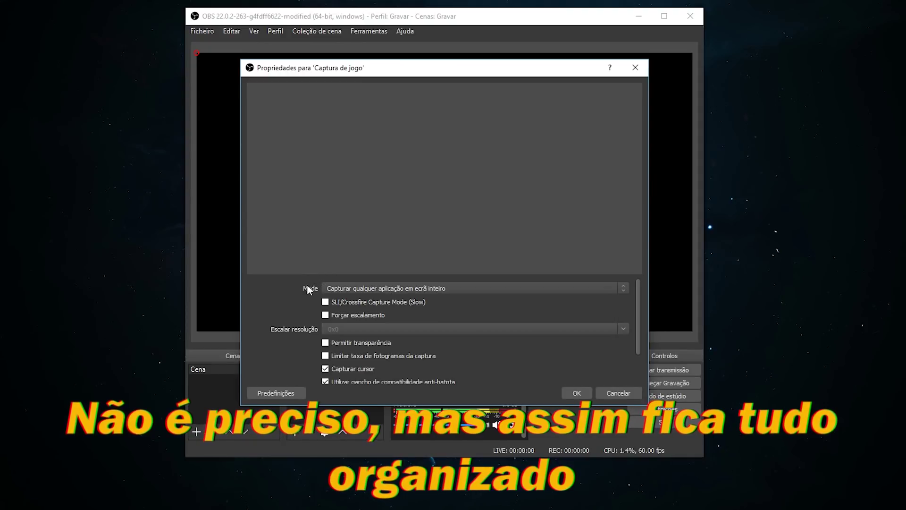
# - Set the game capture's mode to Capture specific window, check the windows it offers, and close its properties
pyautogui.click(369, 288)
pyautogui.click(347, 305)
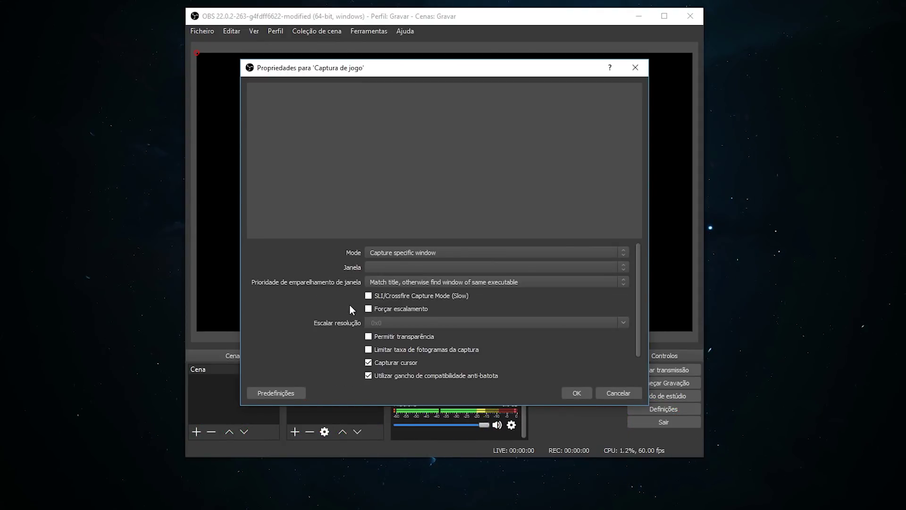
pyautogui.click(402, 268)
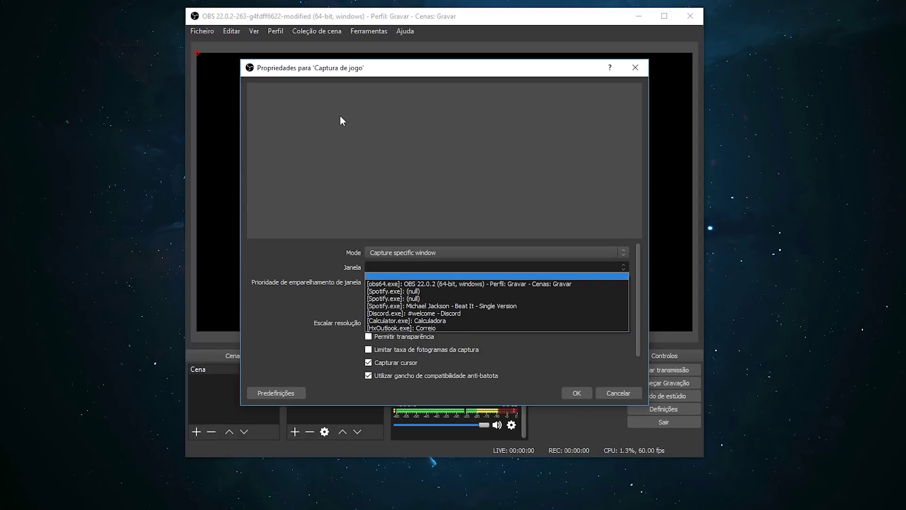
pyautogui.click(480, 153)
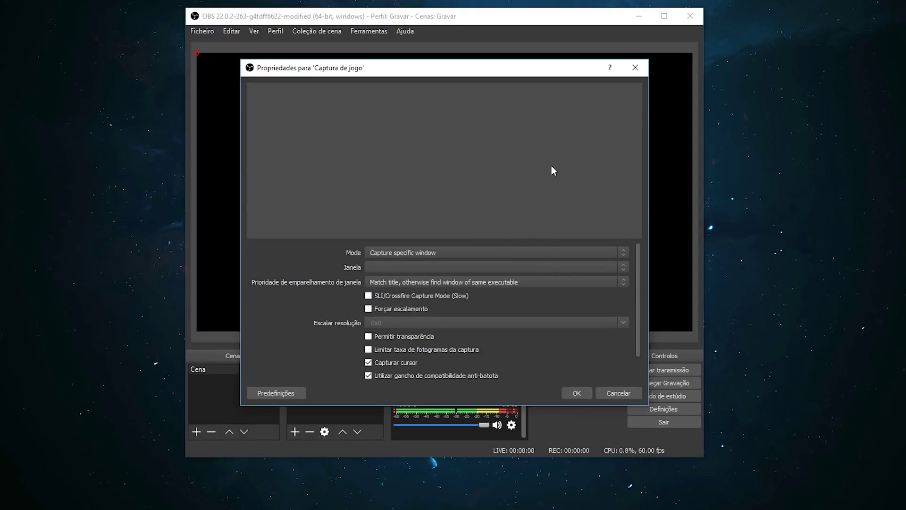
pyautogui.press('Escape')
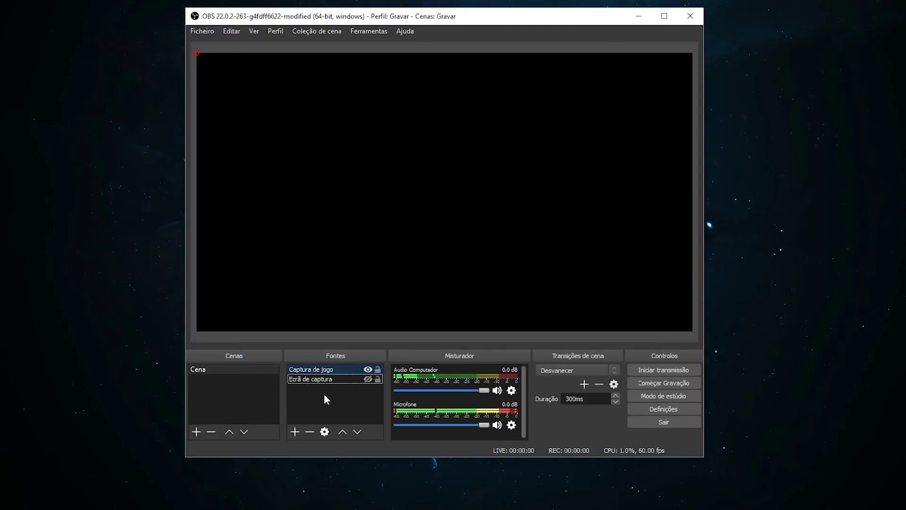
# - Show the Ecrã de captura source, hide the Captura de jogo source, and select the display capture
pyautogui.click(367, 379)
pyautogui.click(368, 369)
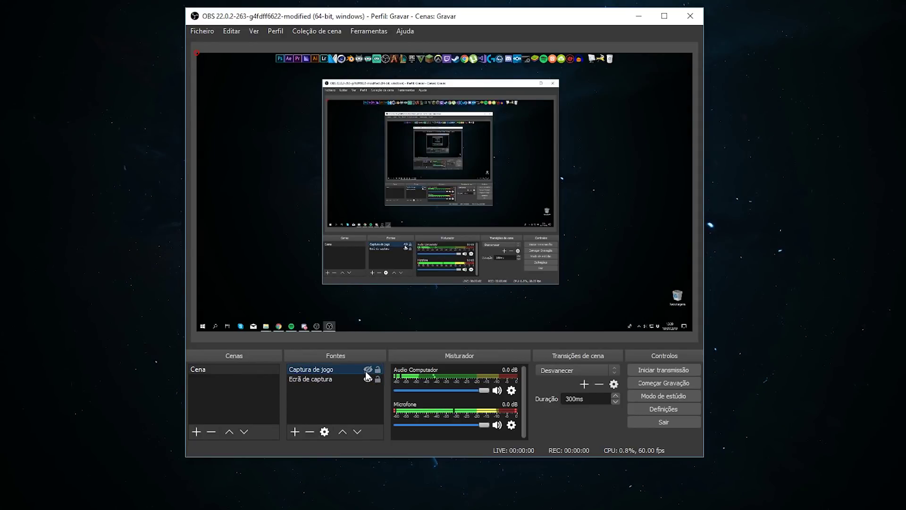
pyautogui.click(343, 380)
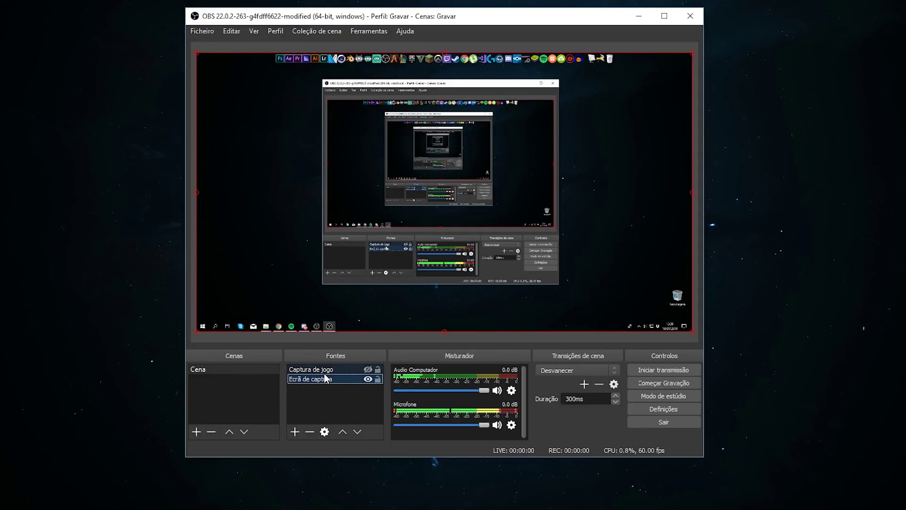
# - Open the program settings at the Geral page
pyautogui.click(661, 408)
pyautogui.moveTo(304, 28); pyautogui.dragTo(295, 30)
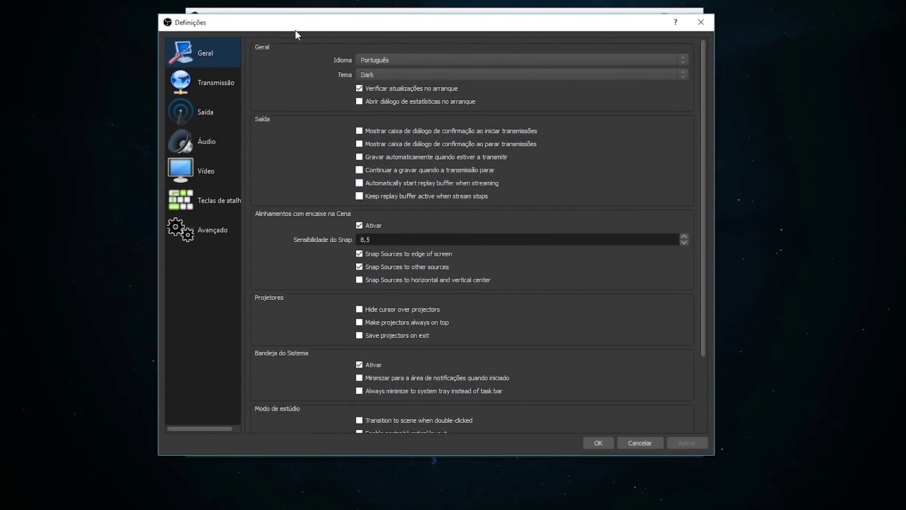
pyautogui.click(176, 83)
pyautogui.click(208, 56)
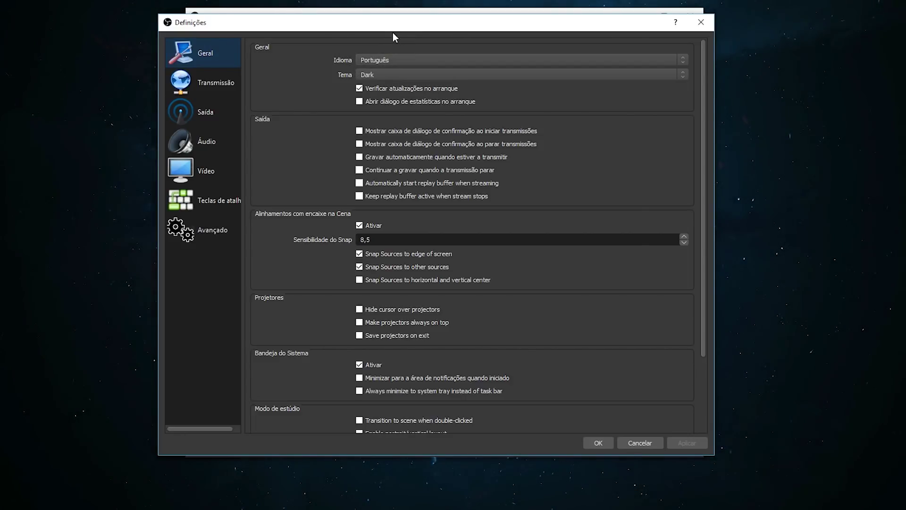
# - Try the Rachni interface theme and return to the Dark theme
pyautogui.click(414, 74)
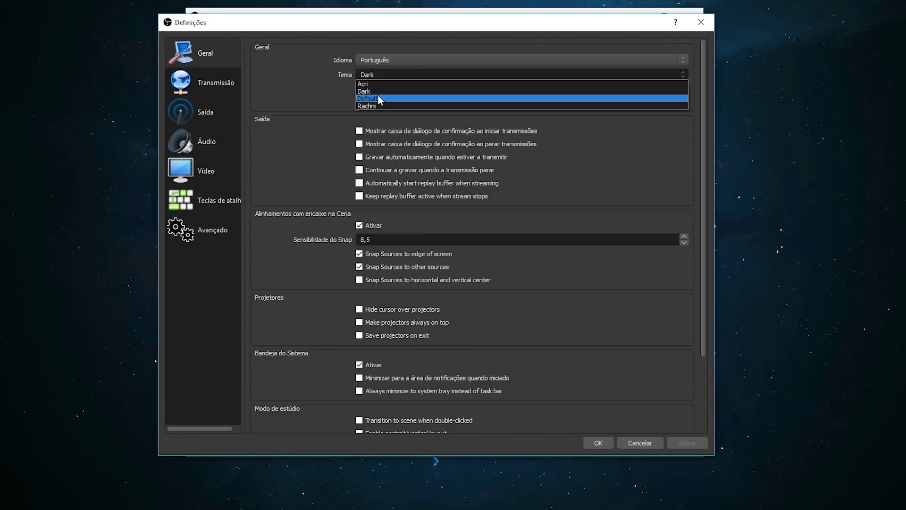
pyautogui.click(369, 107)
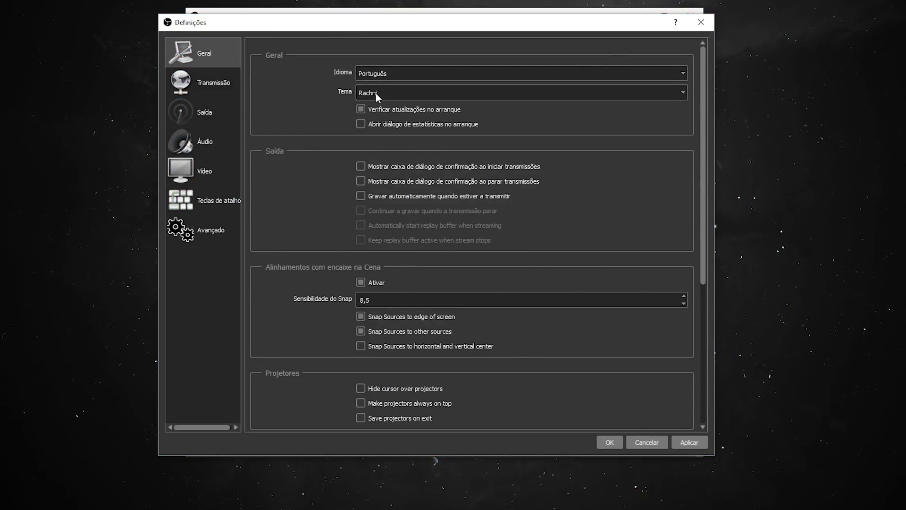
pyautogui.click(376, 92)
pyautogui.click(384, 110)
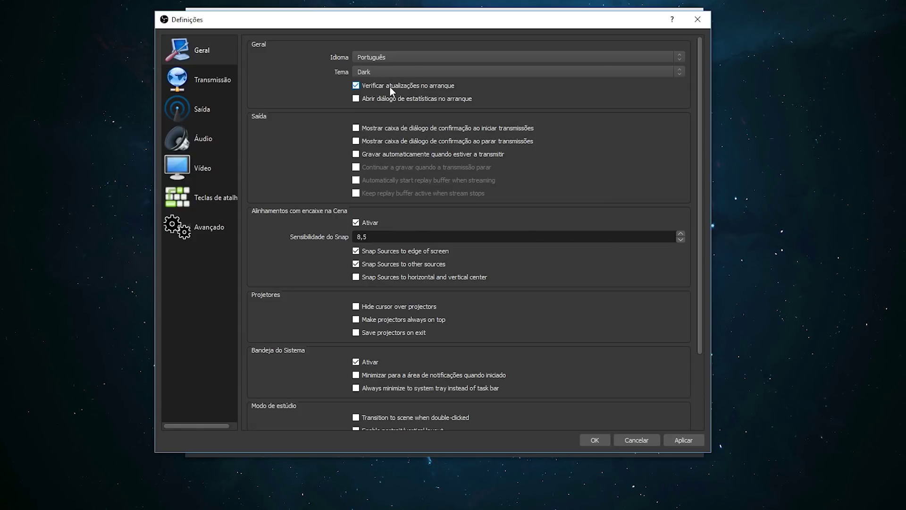
# - Open the Gravação options of the Saída settings
pyautogui.moveTo(700, 137); pyautogui.dragTo(707, 74)
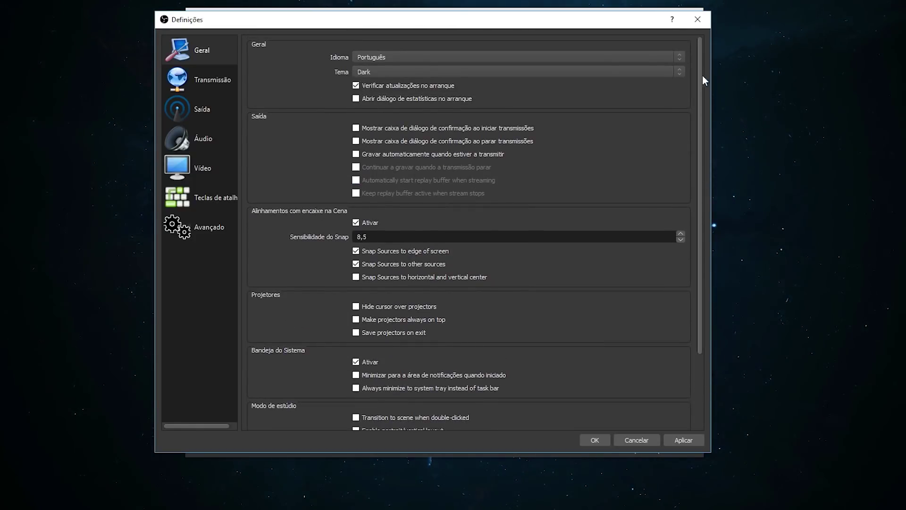
pyautogui.click(200, 101)
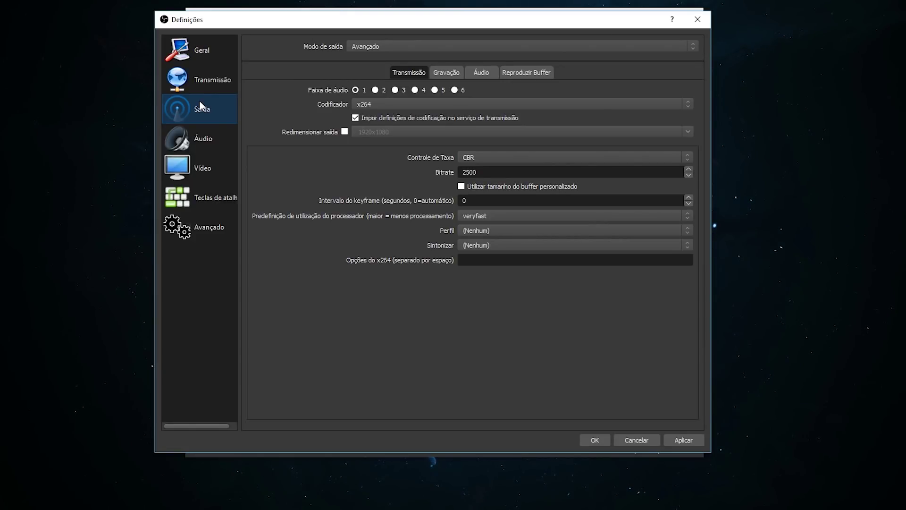
pyautogui.moveTo(387, 19); pyautogui.dragTo(401, 20)
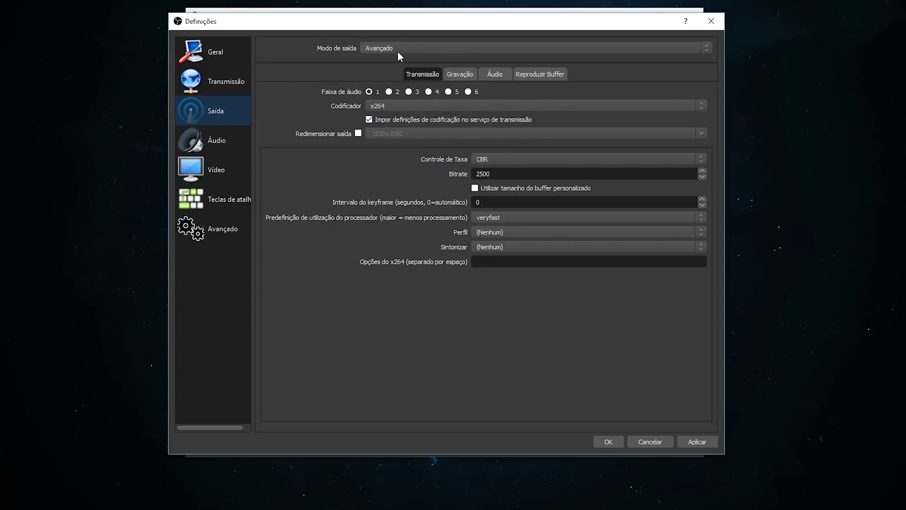
pyautogui.click(461, 72)
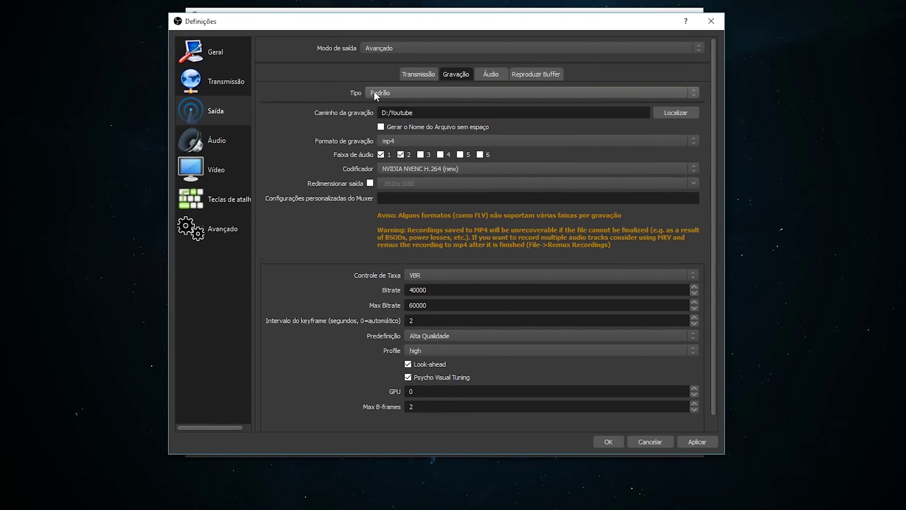
# - Confirm D:/Youtube as the recording path and mp4 as the recording format
pyautogui.click(673, 113)
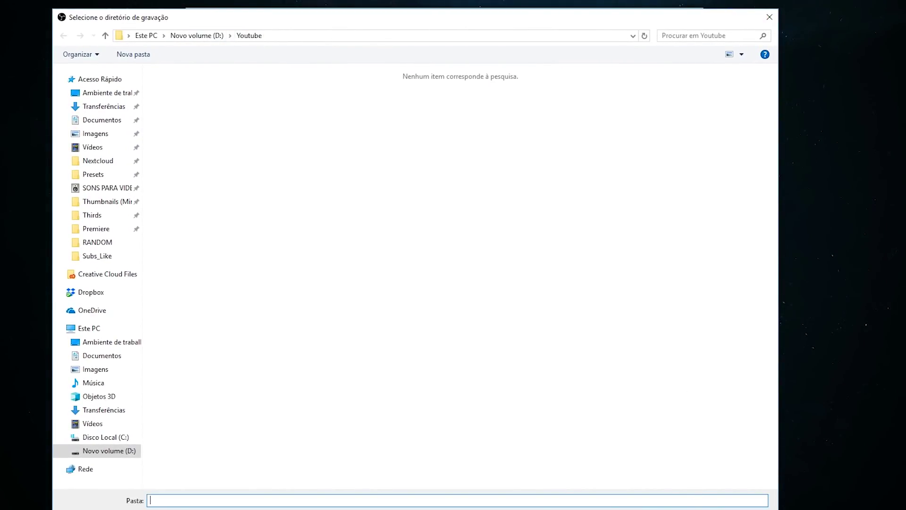
pyautogui.press('Return')
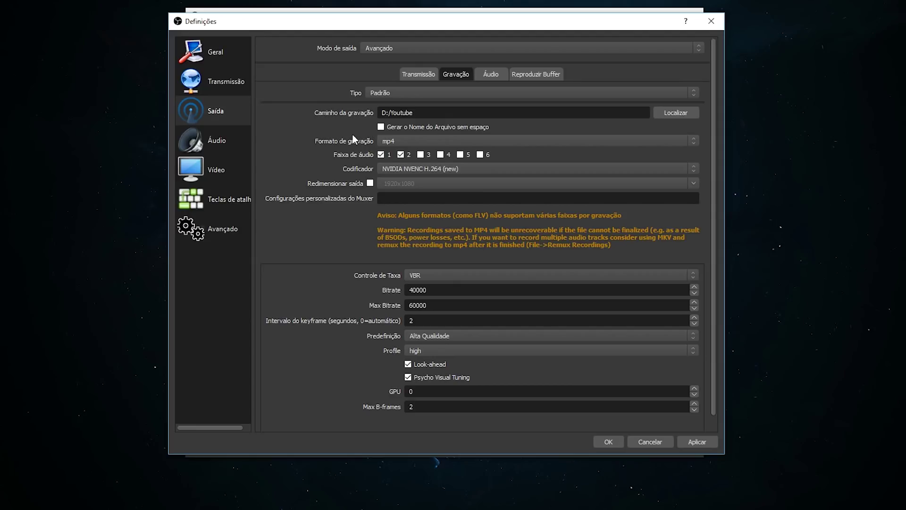
pyautogui.click(452, 142)
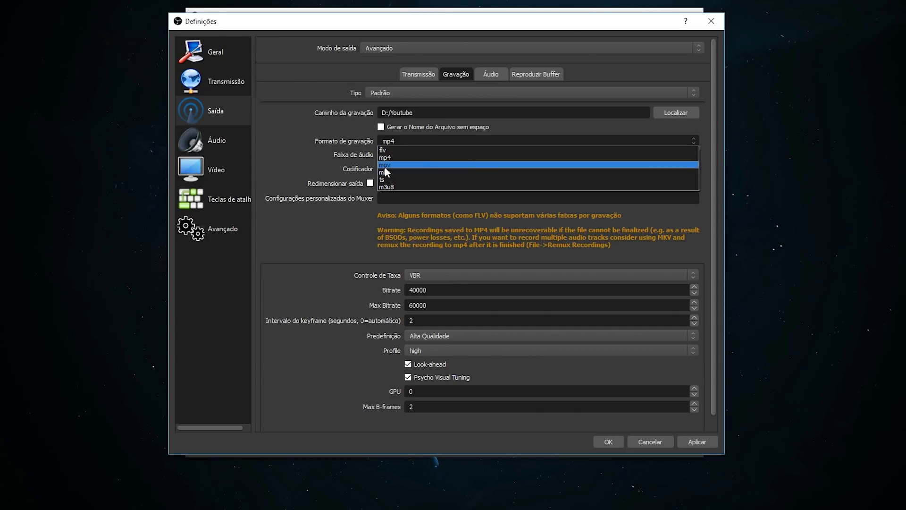
pyautogui.click(430, 137)
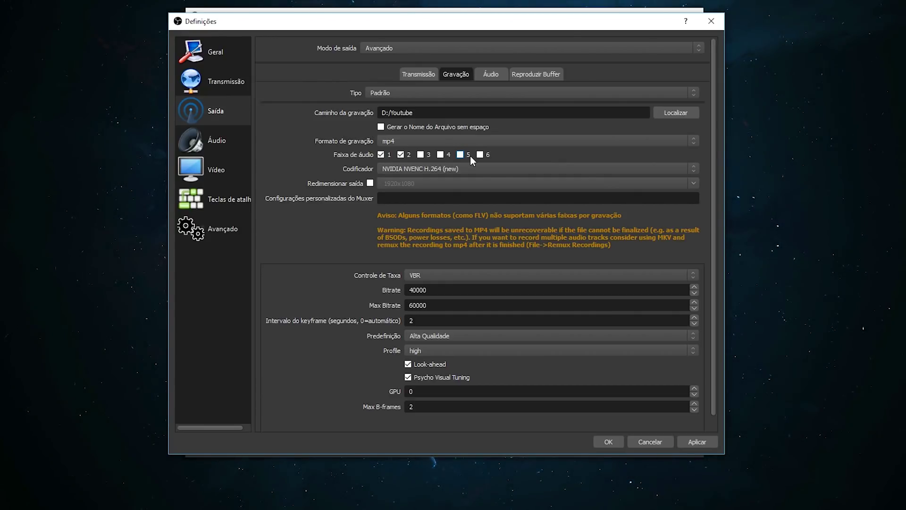
pyautogui.moveTo(425, 21); pyautogui.dragTo(428, 21)
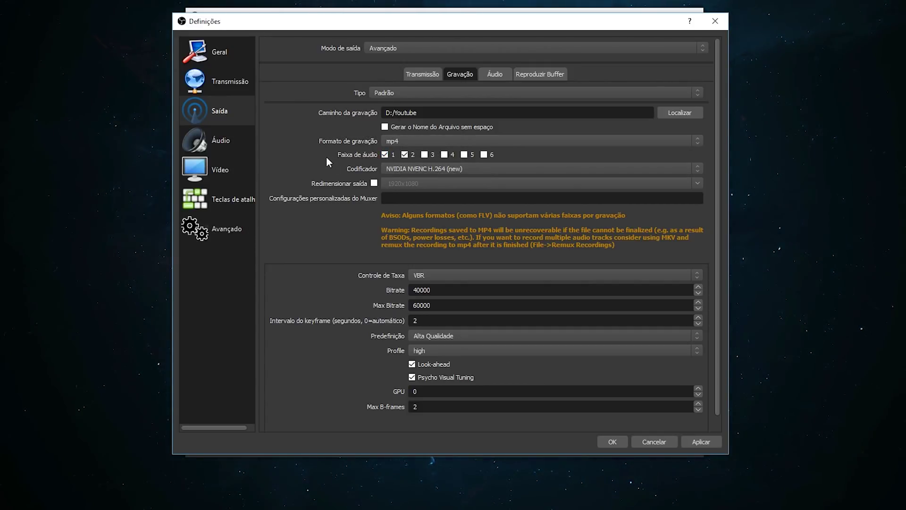
# - Check the names of audio tracks 1 and 2 in the output settings, and apply and close the settings
pyautogui.click(492, 77)
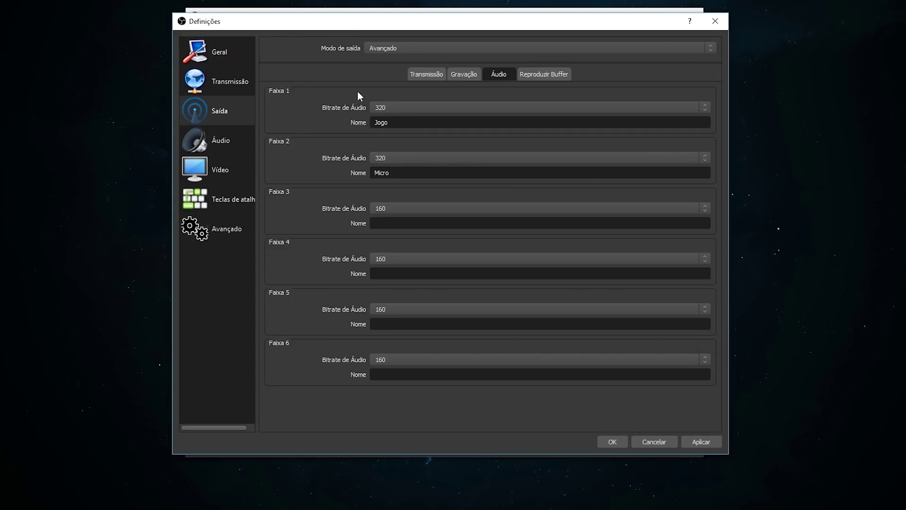
pyautogui.moveTo(426, 123); pyautogui.dragTo(308, 122)
pyautogui.press('Tab')
pyautogui.press('Tab')
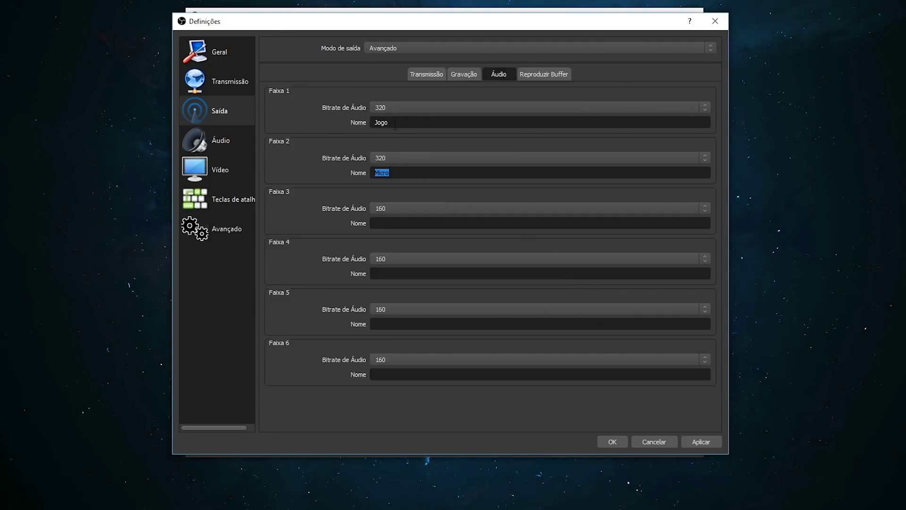
pyautogui.click(702, 441)
pyautogui.click(618, 443)
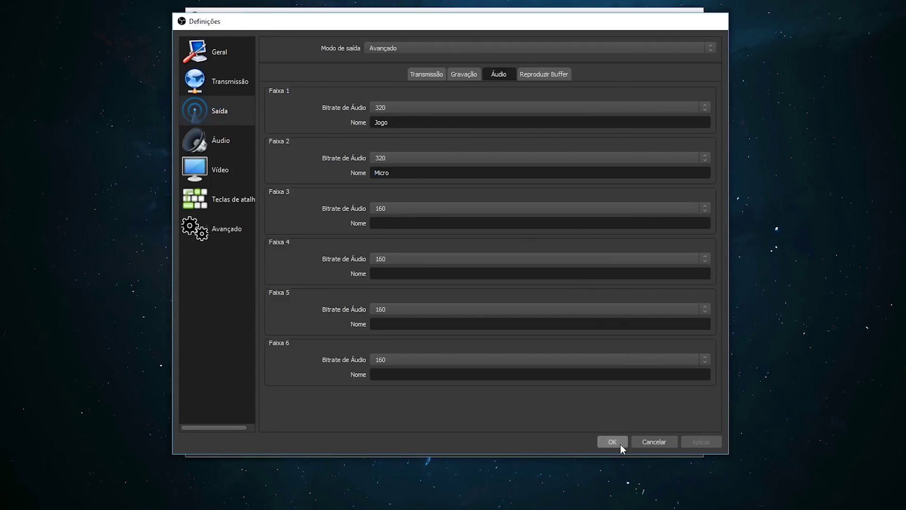
pyautogui.moveTo(469, 18); pyautogui.dragTo(452, 13)
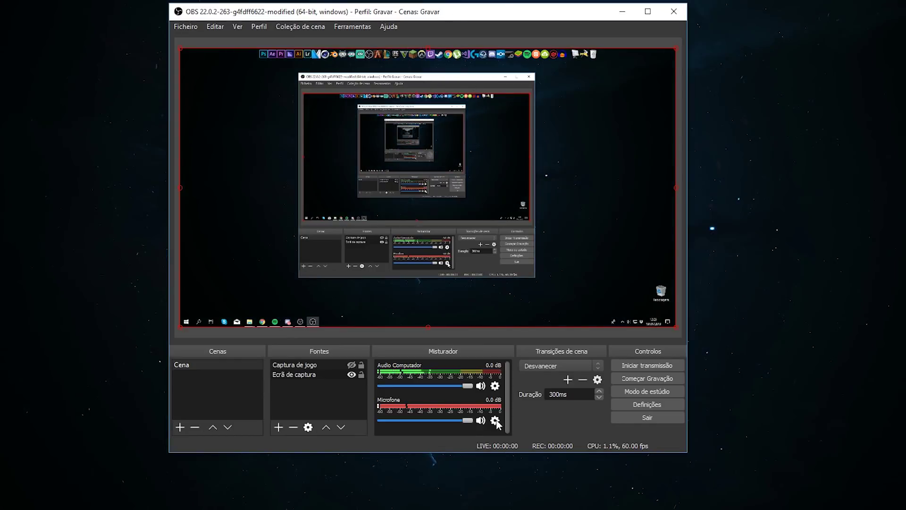
# - Check in the advanced audio properties that Audio Computador uses track 1 and Microfone uses track 2, and close them
pyautogui.click(496, 421)
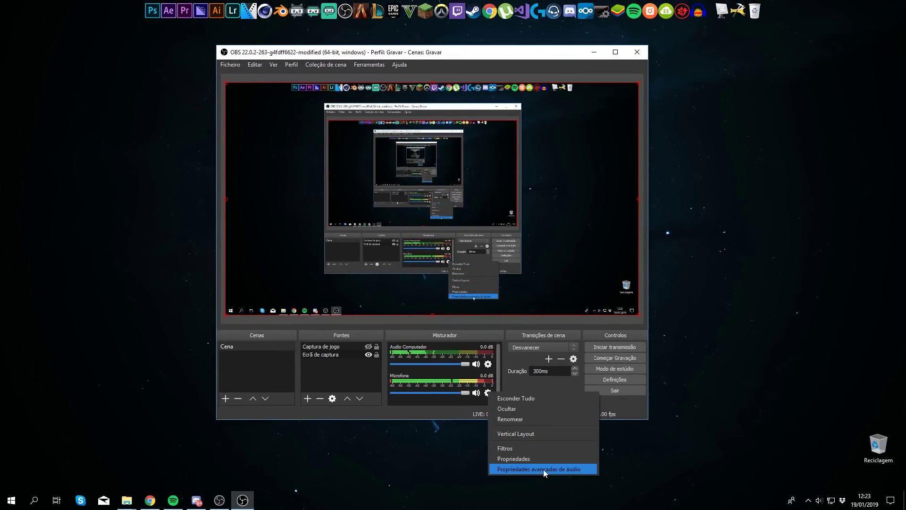
pyautogui.click(576, 469)
pyautogui.moveTo(478, 158); pyautogui.dragTo(468, 179)
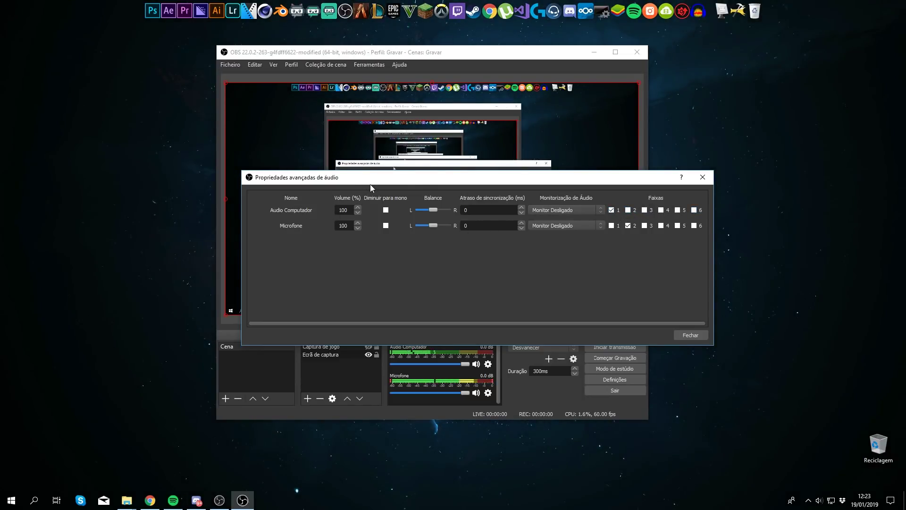
pyautogui.click(628, 225)
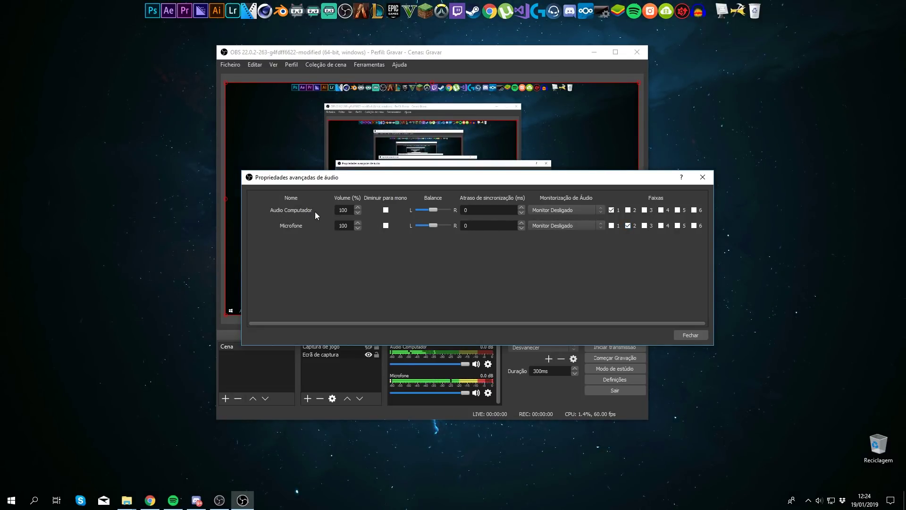
pyautogui.moveTo(293, 178); pyautogui.dragTo(250, 97)
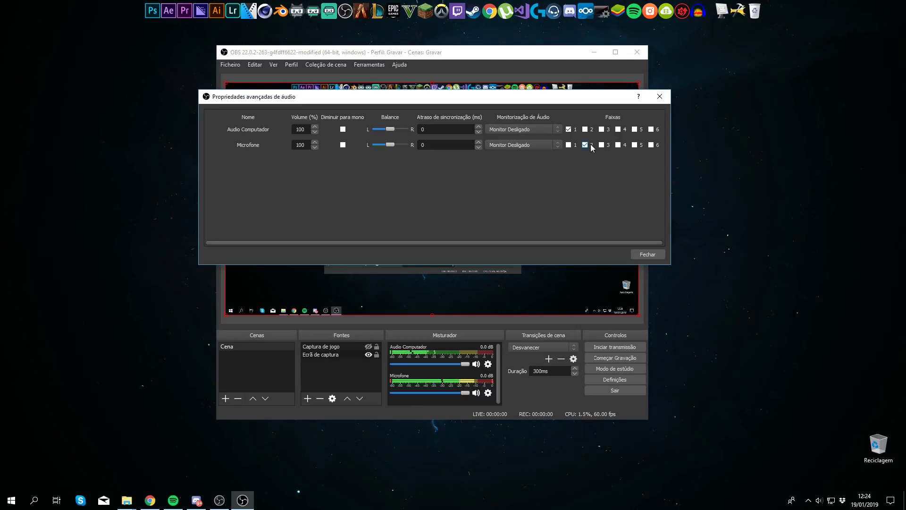
pyautogui.click(645, 256)
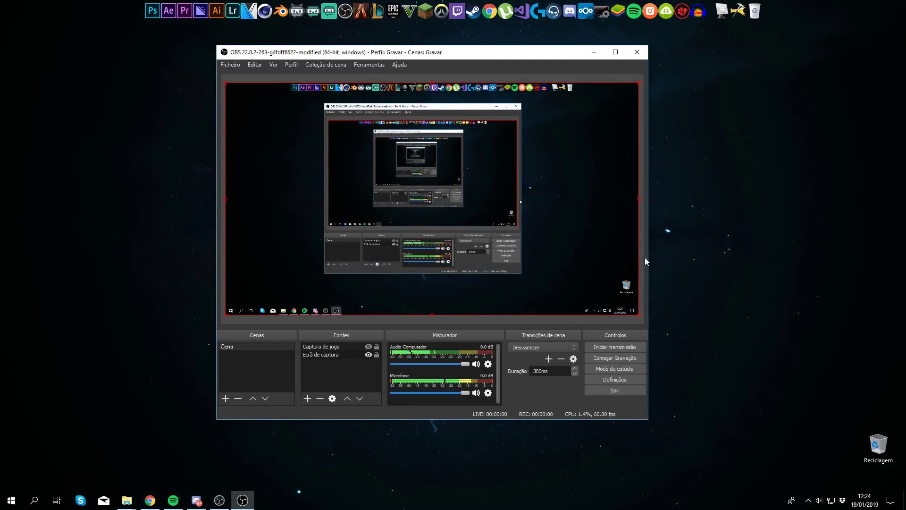
# - Open the Gravação options of the Saída settings and choose NVIDIA NVENC H.264 (new) as the recording encoder
pyautogui.click(613, 380)
pyautogui.click(245, 130)
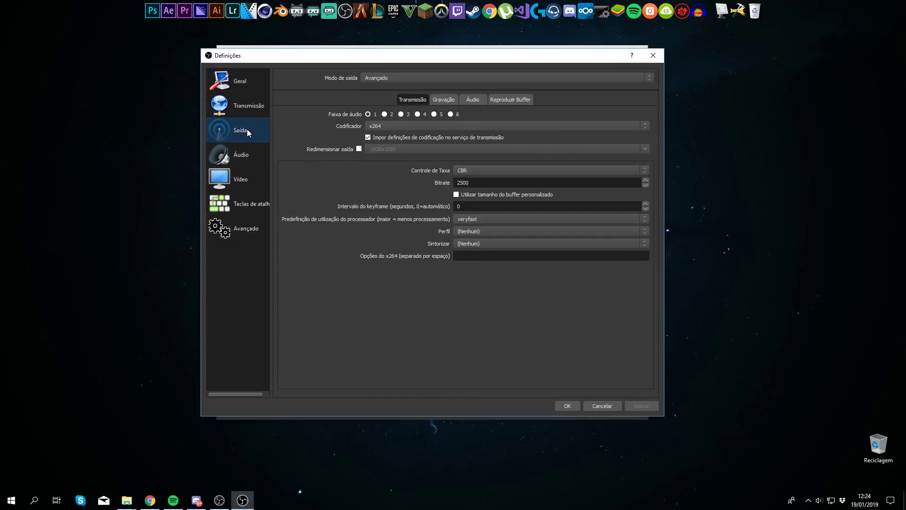
pyautogui.click(443, 100)
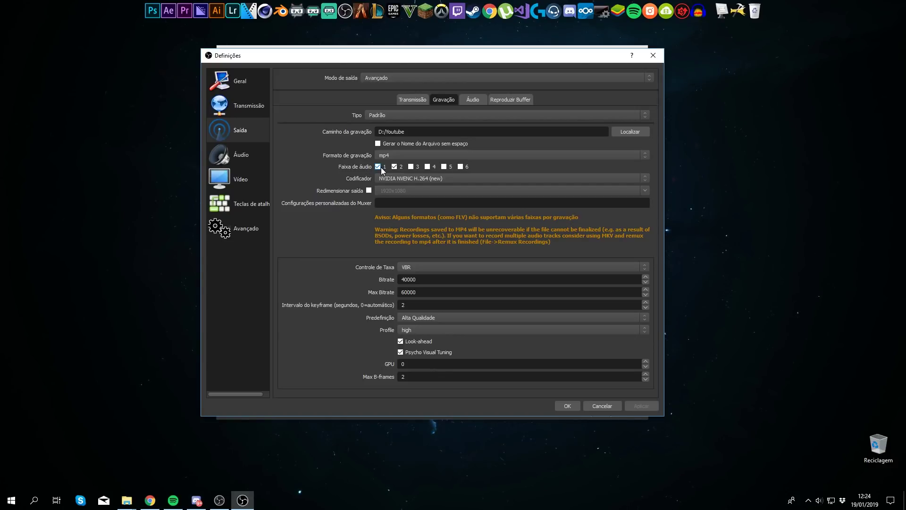
pyautogui.click(405, 179)
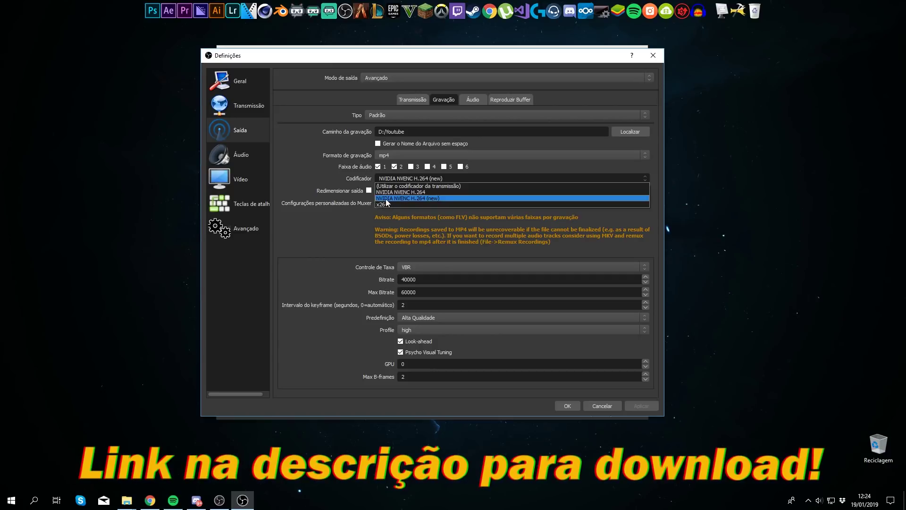
pyautogui.click(435, 198)
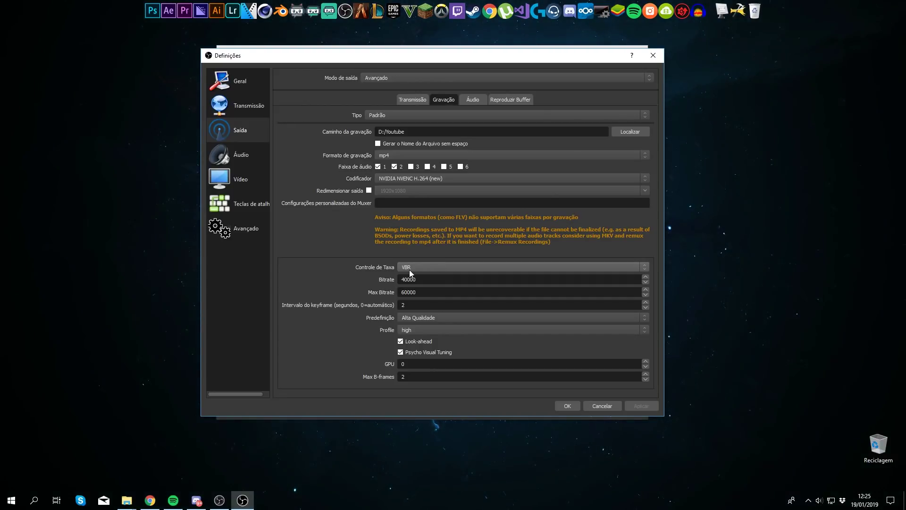
# - Review the recording bitrates, keyframe interval, GPU and Max B-frames values, and choose the Alta Qualidade preset
pyautogui.moveTo(418, 279); pyautogui.dragTo(368, 283)
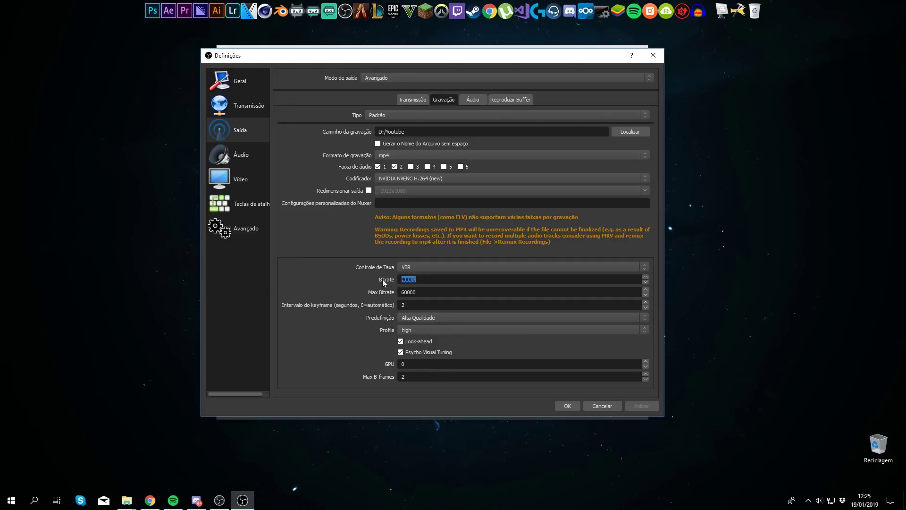
pyautogui.press('Tab')
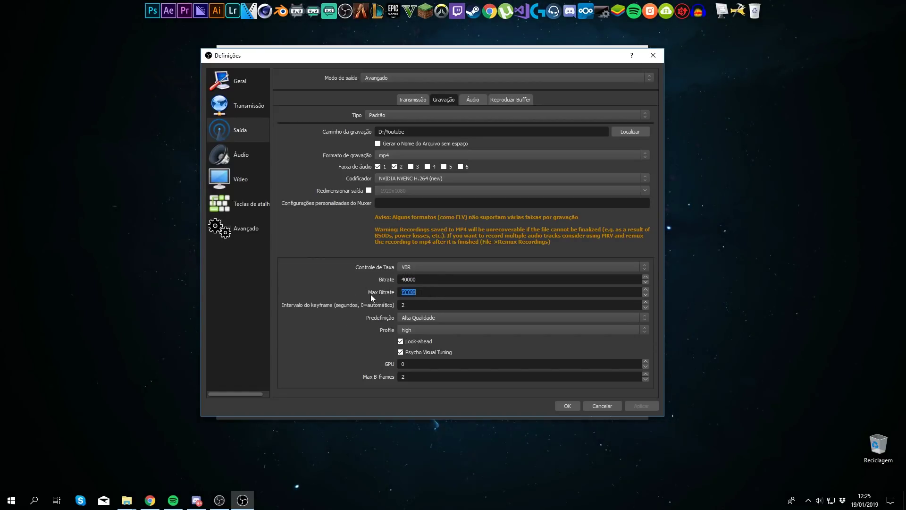
pyautogui.press('Tab')
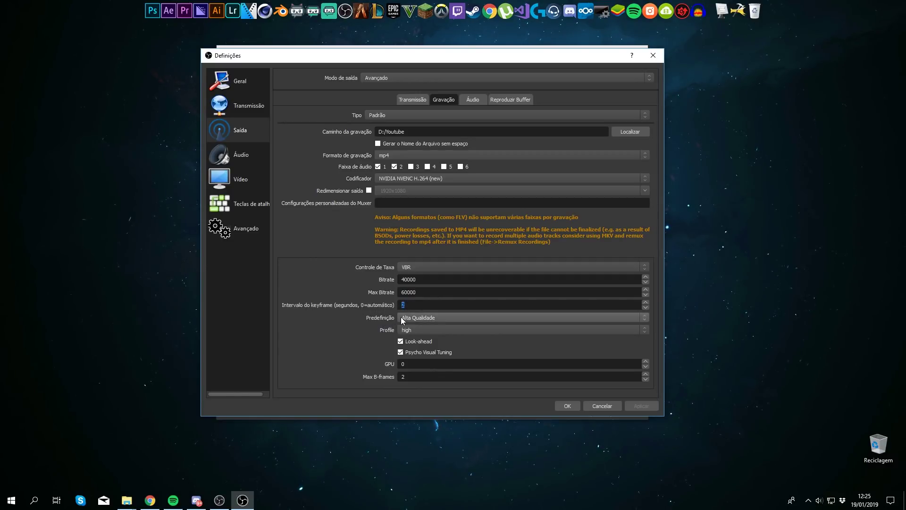
pyautogui.click(415, 317)
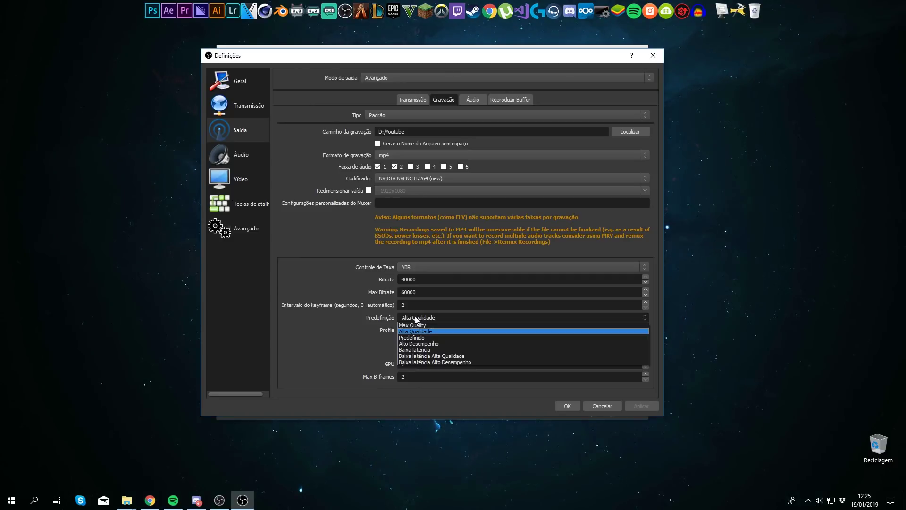
pyautogui.click(441, 332)
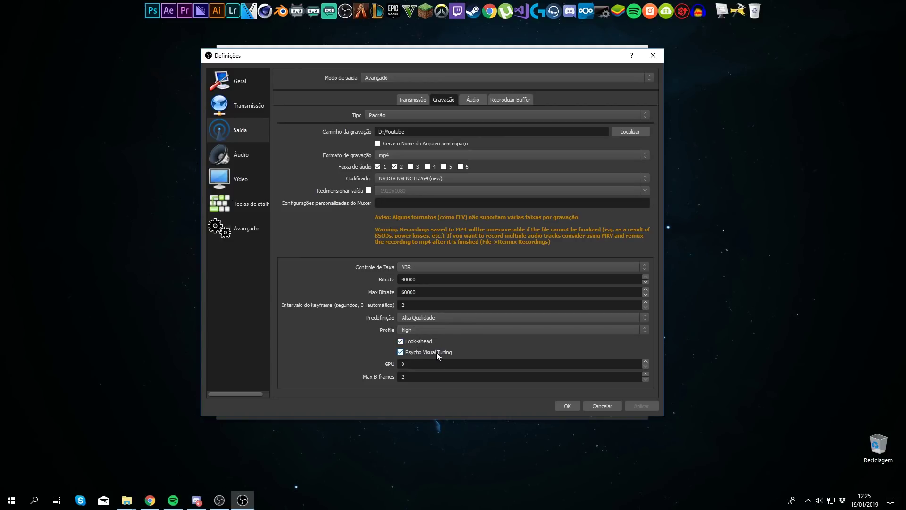
pyautogui.doubleClick(422, 362)
pyautogui.press('Tab')
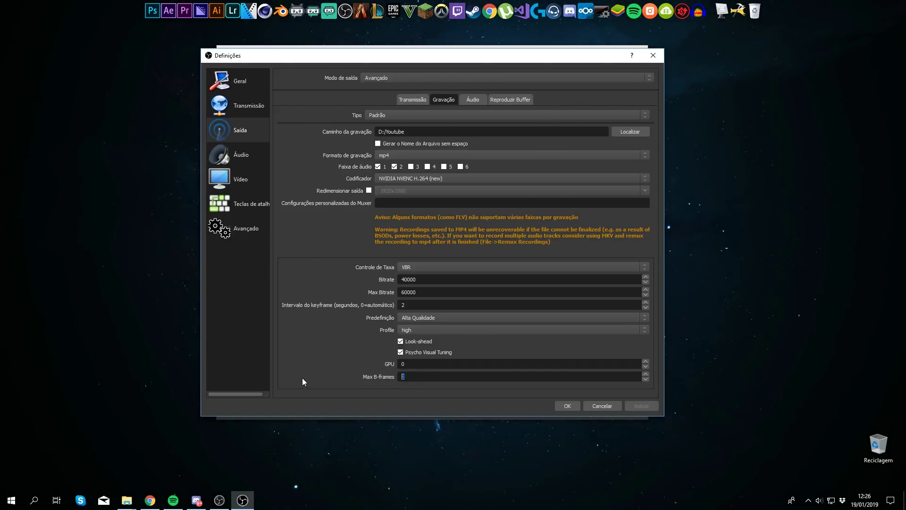
# - Review the output track audio bitrates, and check the sampling rate and channel options in the Áudio settings, keeping 48khz and Estéreo
pyautogui.click(475, 100)
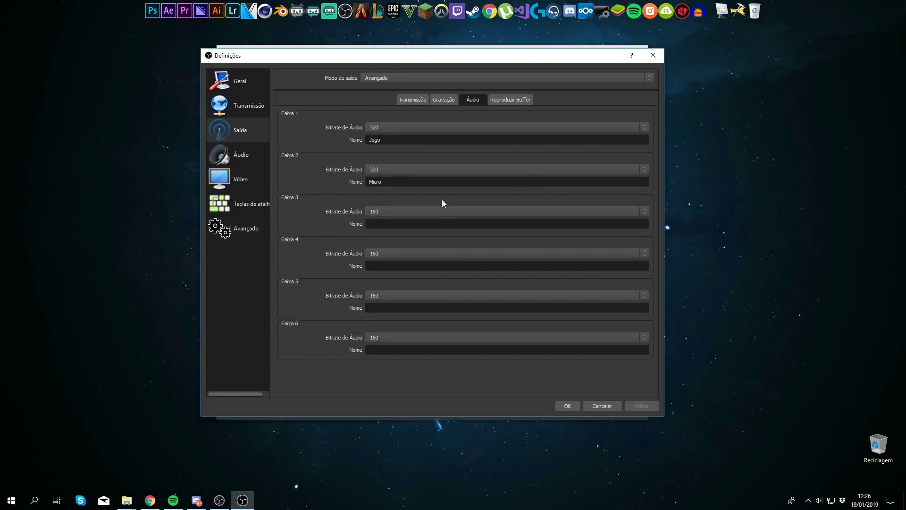
pyautogui.click(246, 158)
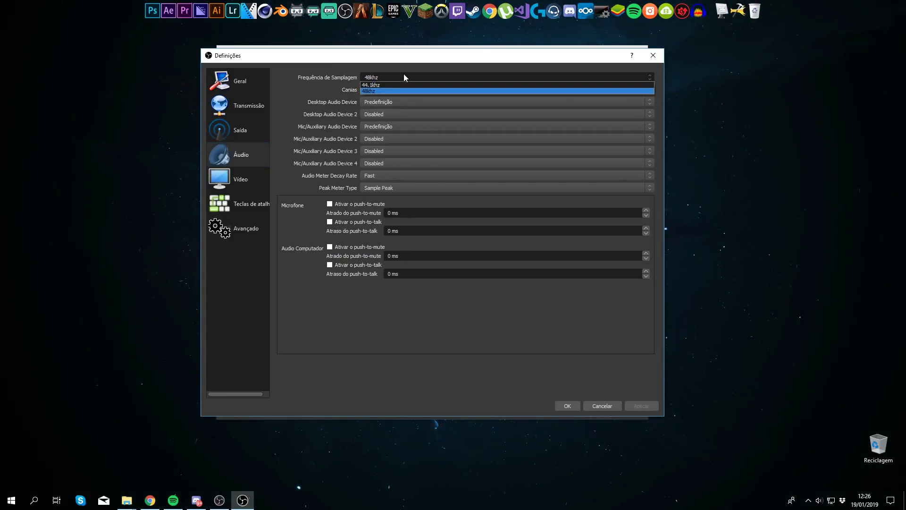
pyautogui.click(368, 88)
pyautogui.click(366, 95)
pyautogui.click(369, 91)
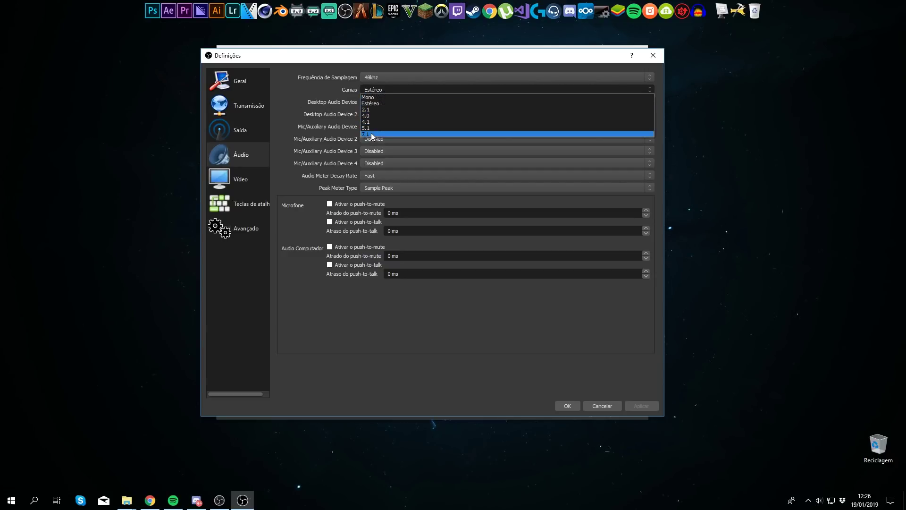
pyautogui.click(404, 86)
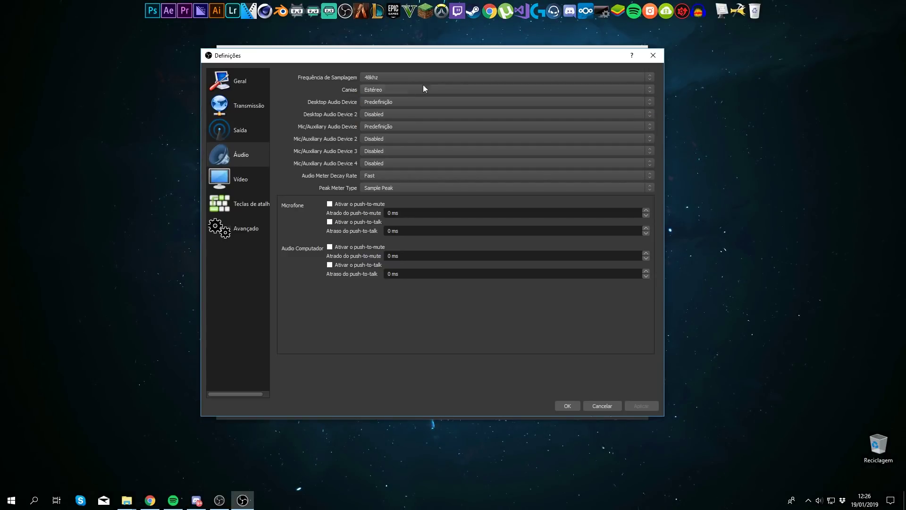
pyautogui.click(436, 89)
pyautogui.click(435, 87)
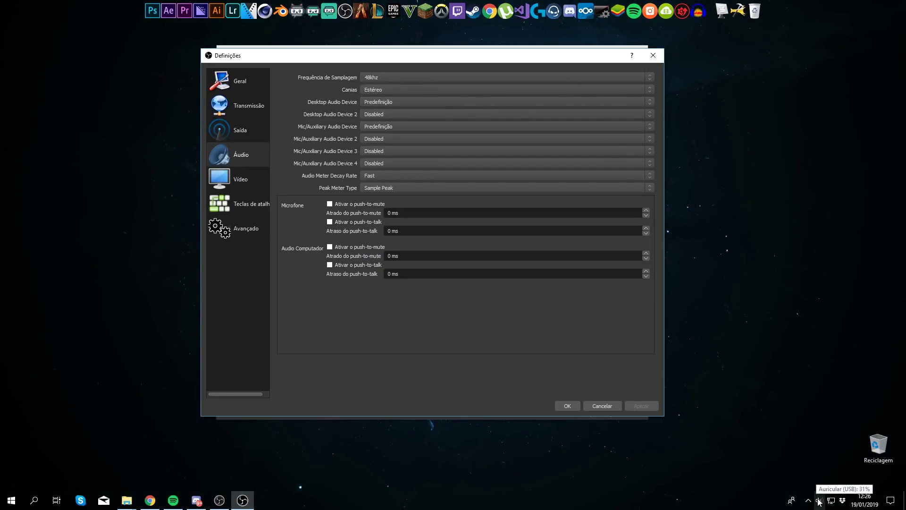
# - Review the available devices for Desktop Audio Device and Mic/Auxiliary Audio Device, keeping both on Predefinição
pyautogui.click(406, 103)
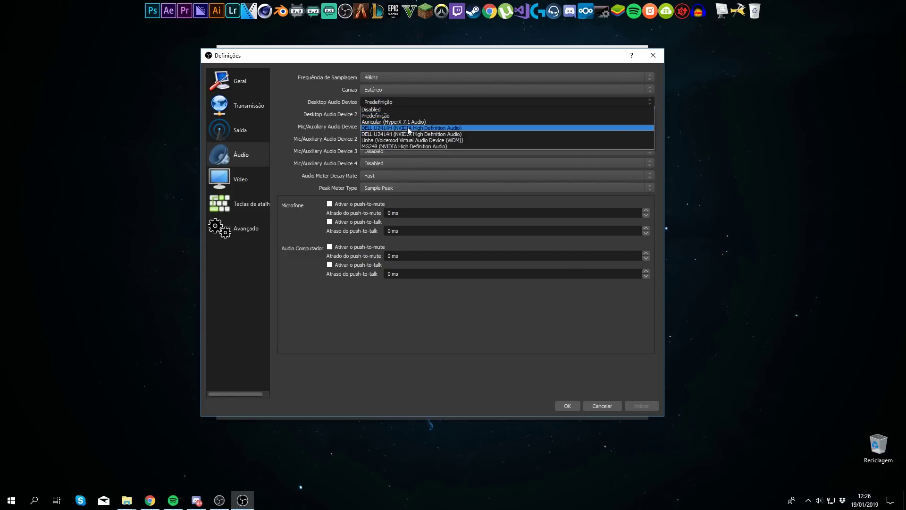
pyautogui.click(407, 95)
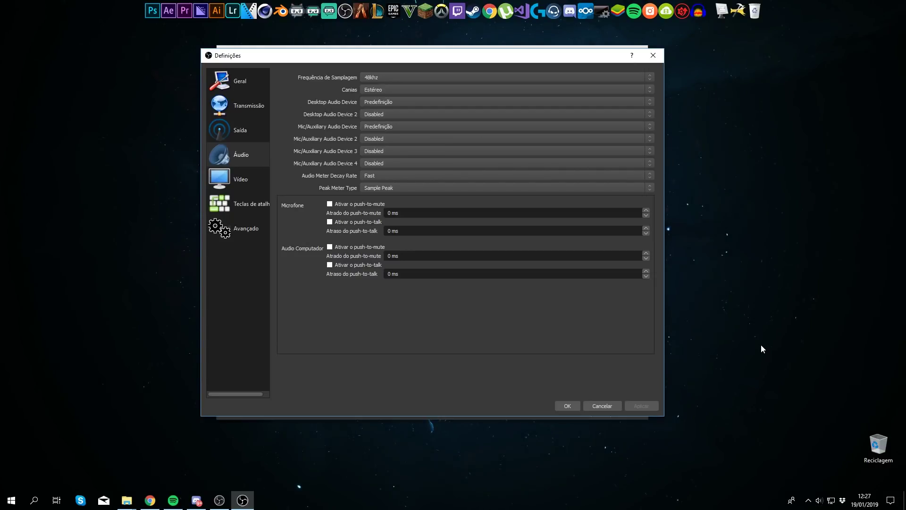
pyautogui.click(385, 127)
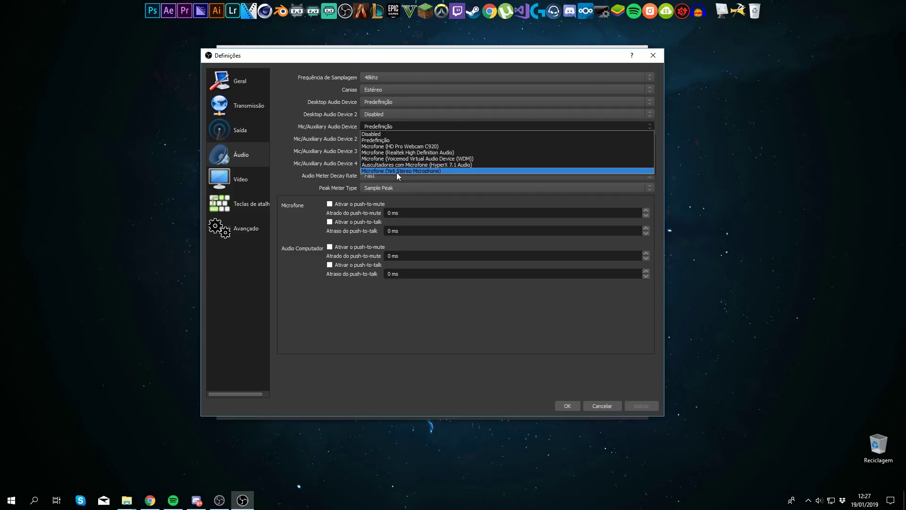
pyautogui.click(420, 126)
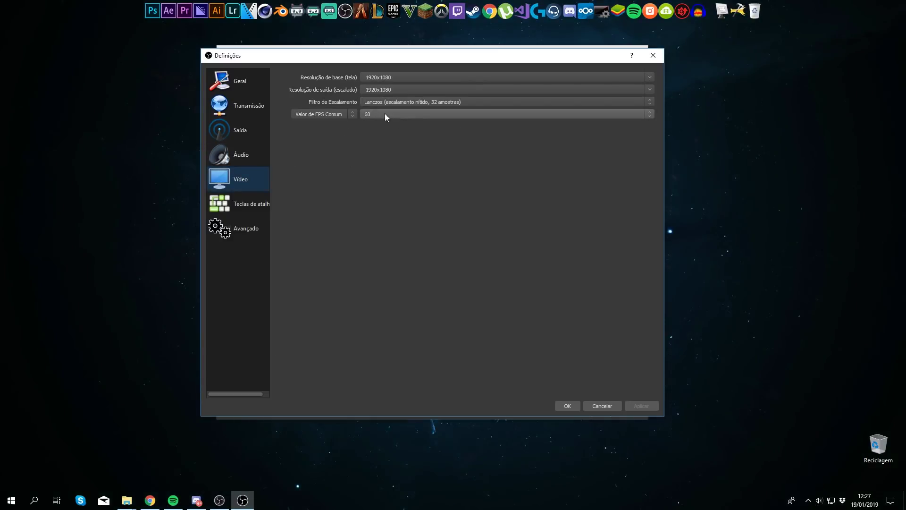
# - Check the monitor's resolution in the Windows display settings for comparison with the base resolution, and close them
pyautogui.moveTo(375, 56); pyautogui.dragTo(395, 75)
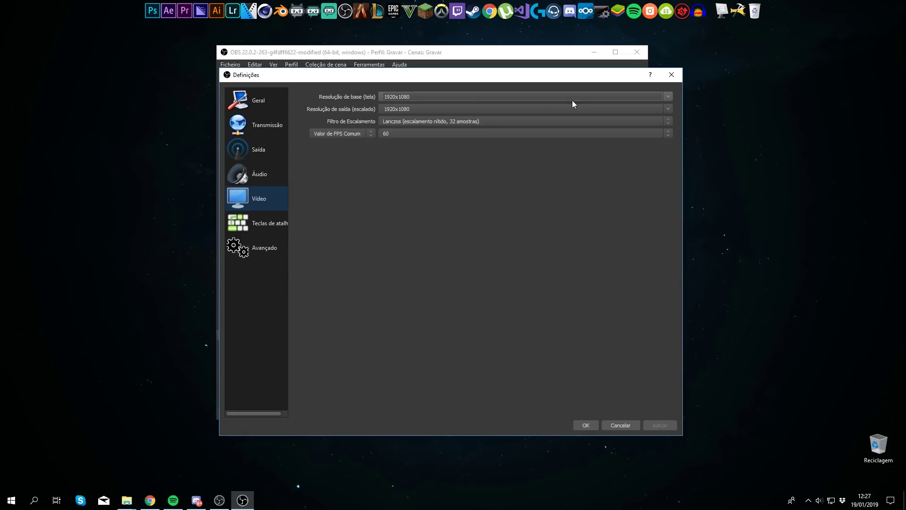
pyautogui.rightClick(110, 204)
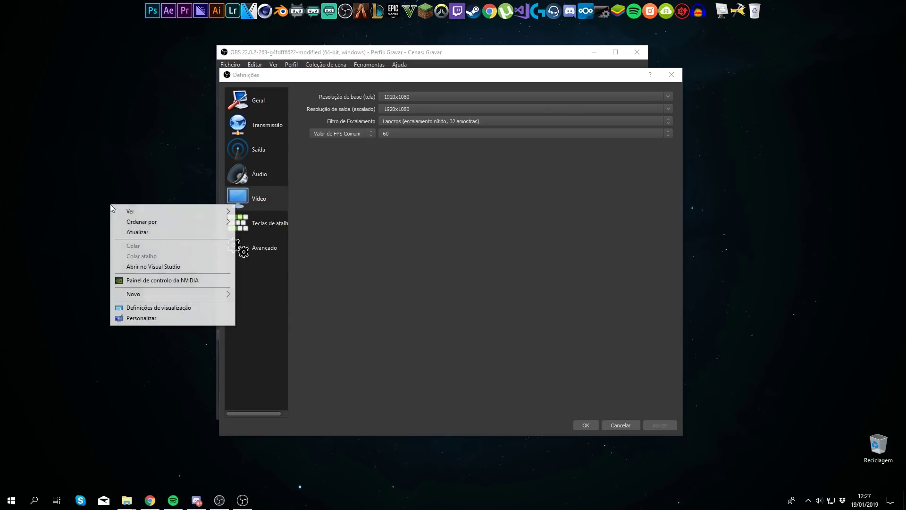
pyautogui.click(159, 307)
pyautogui.scroll(-4, 602, 253)
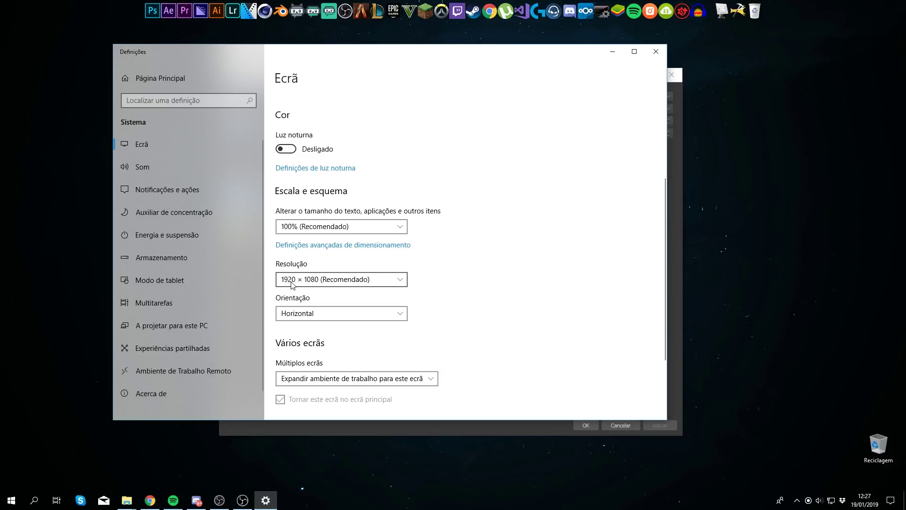
pyautogui.click(655, 51)
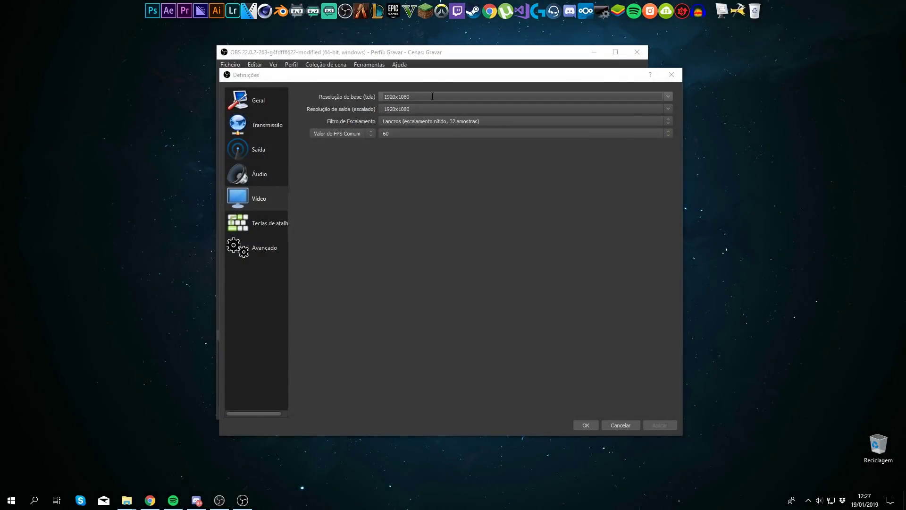
# - Examine the available output resolutions in the Vídeo settings and keep 1920x1080
pyautogui.click(454, 109)
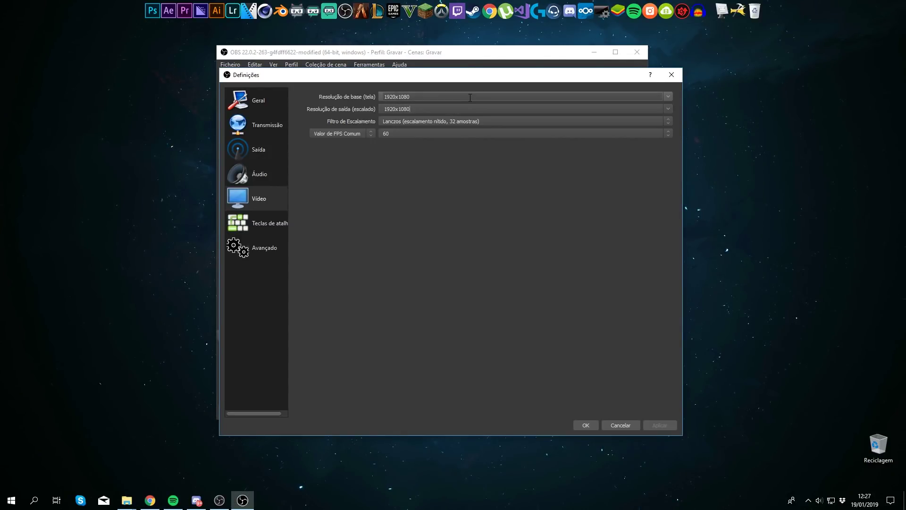
pyautogui.moveTo(448, 109); pyautogui.dragTo(388, 111)
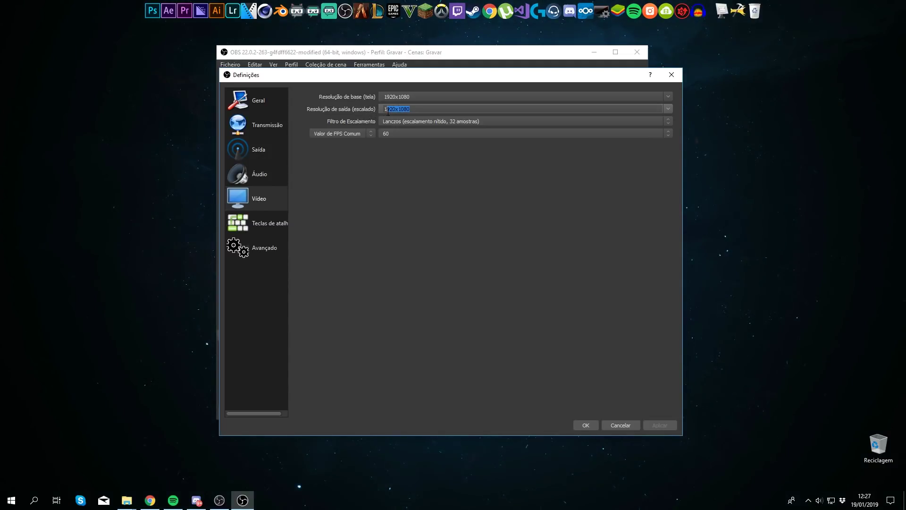
pyautogui.click(667, 108)
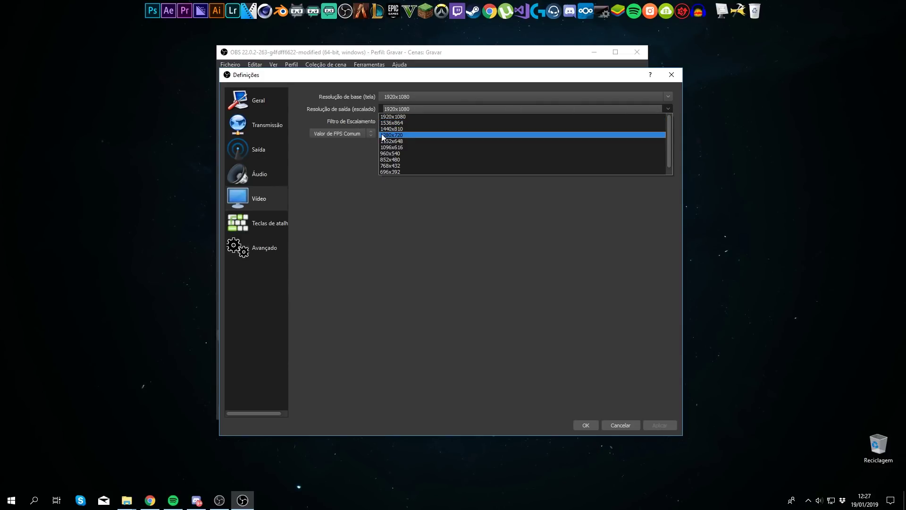
pyautogui.click(431, 112)
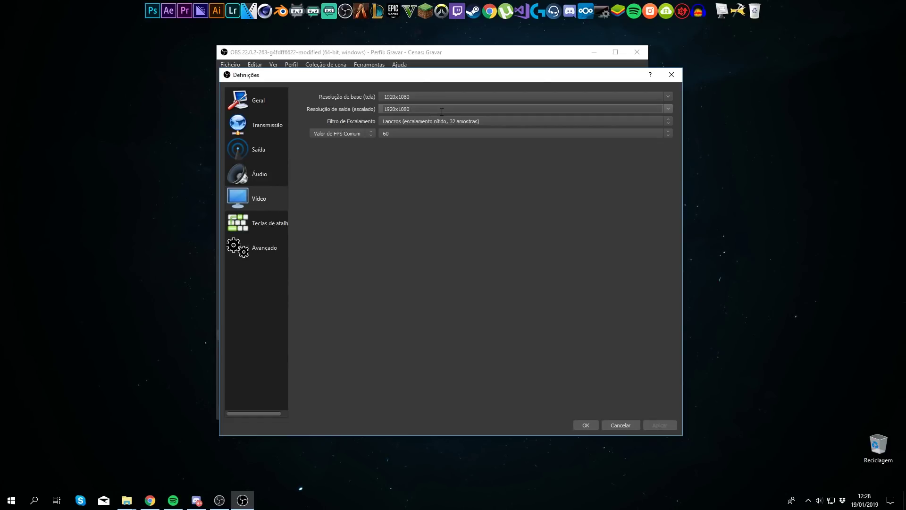
# - In the Vídeo settings, choose Lanczos (escalamento nítido, 32 amostras) as the scaling filter and 60 as the common FPS value
pyautogui.click(402, 122)
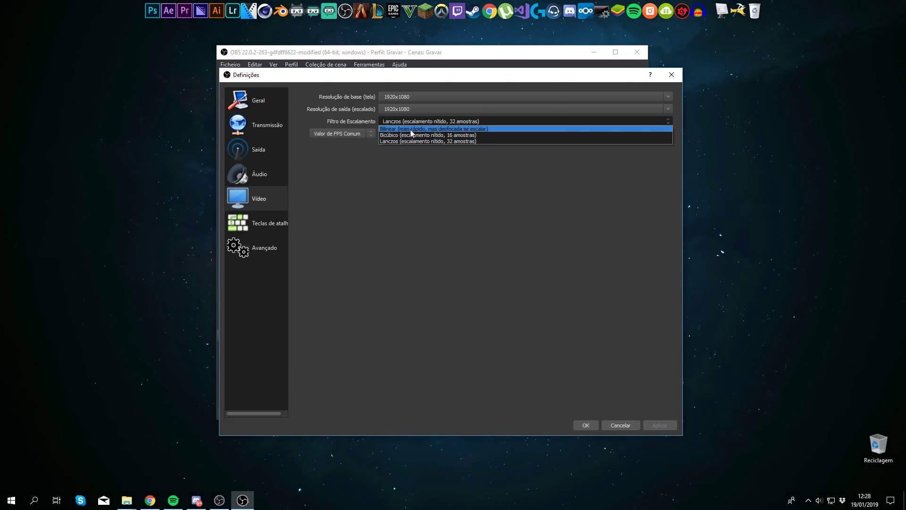
pyautogui.click(442, 141)
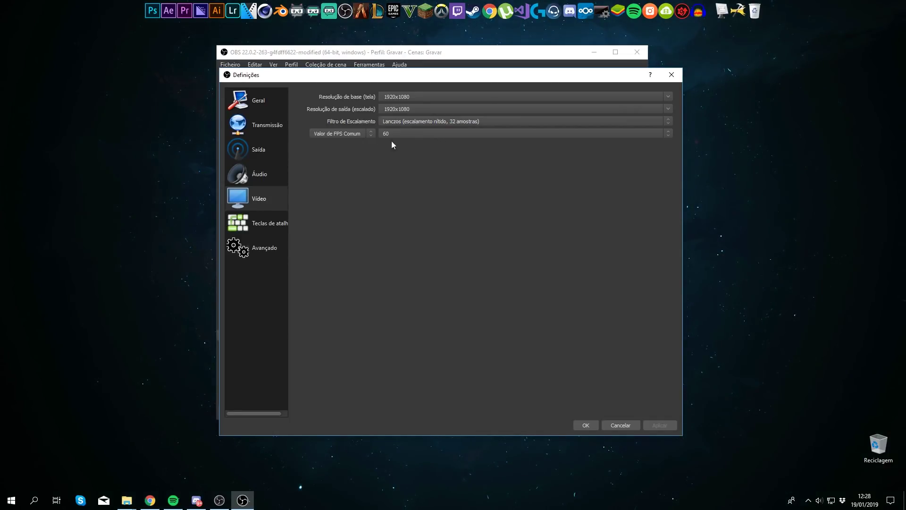
pyautogui.click(446, 132)
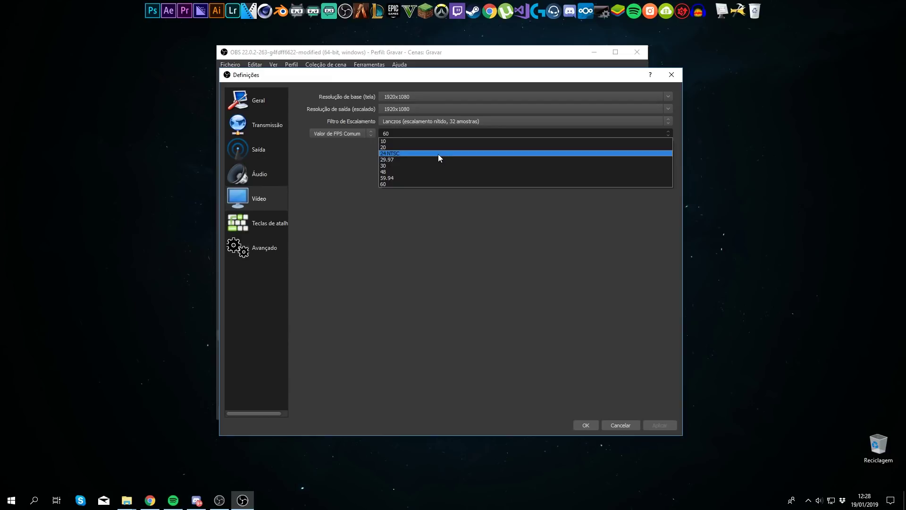
pyautogui.click(421, 184)
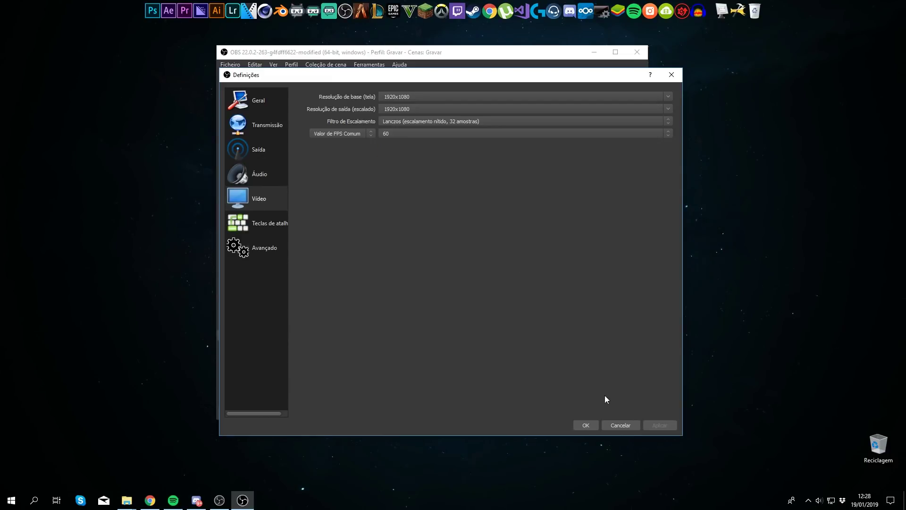
# - Review the hotkey settings, including the entries for starting and stopping a recording
pyautogui.click(264, 222)
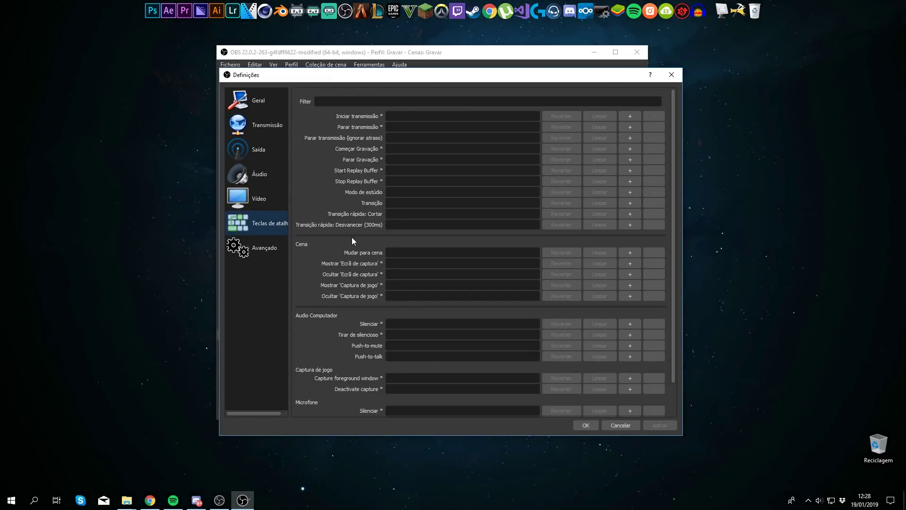
pyautogui.scroll(-1, 302, 256)
pyautogui.scroll(1, 338, 234)
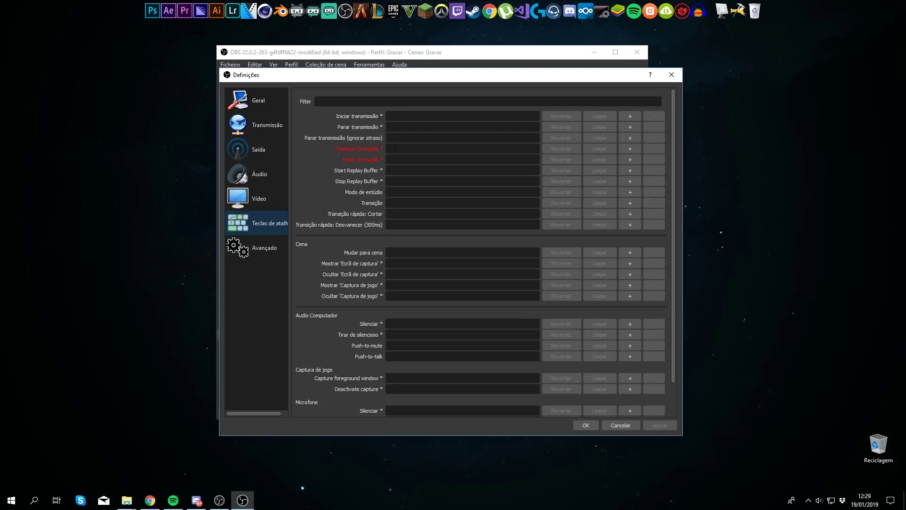
# - Look through the Avançado settings down to the end, and accept the settings to return to the main window
pyautogui.click(259, 248)
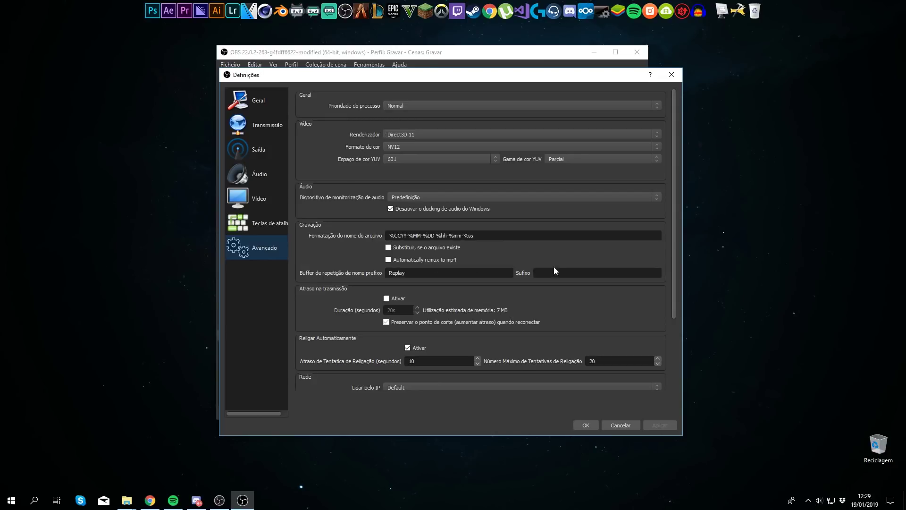
pyautogui.moveTo(672, 228); pyautogui.dragTo(669, 345)
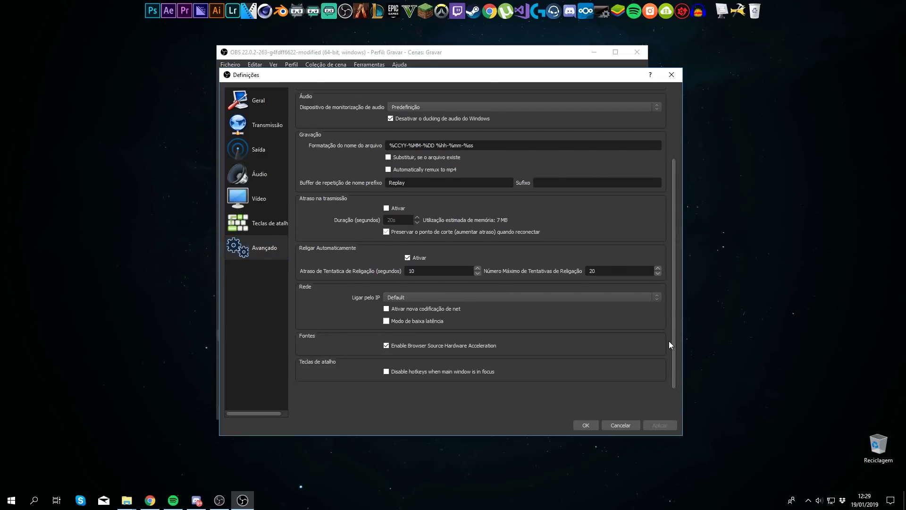
pyautogui.click(585, 424)
pyautogui.moveTo(474, 56); pyautogui.dragTo(527, 71)
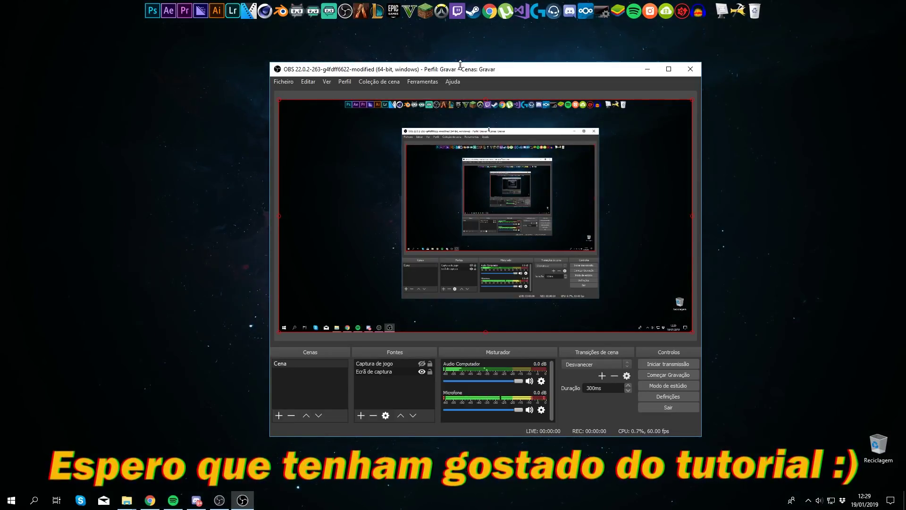
pyautogui.moveTo(487, 72); pyautogui.dragTo(355, 90)
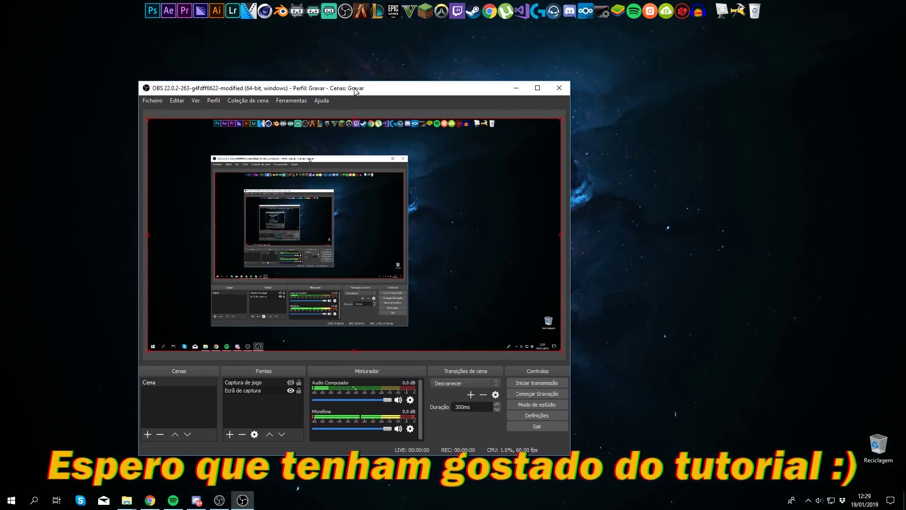